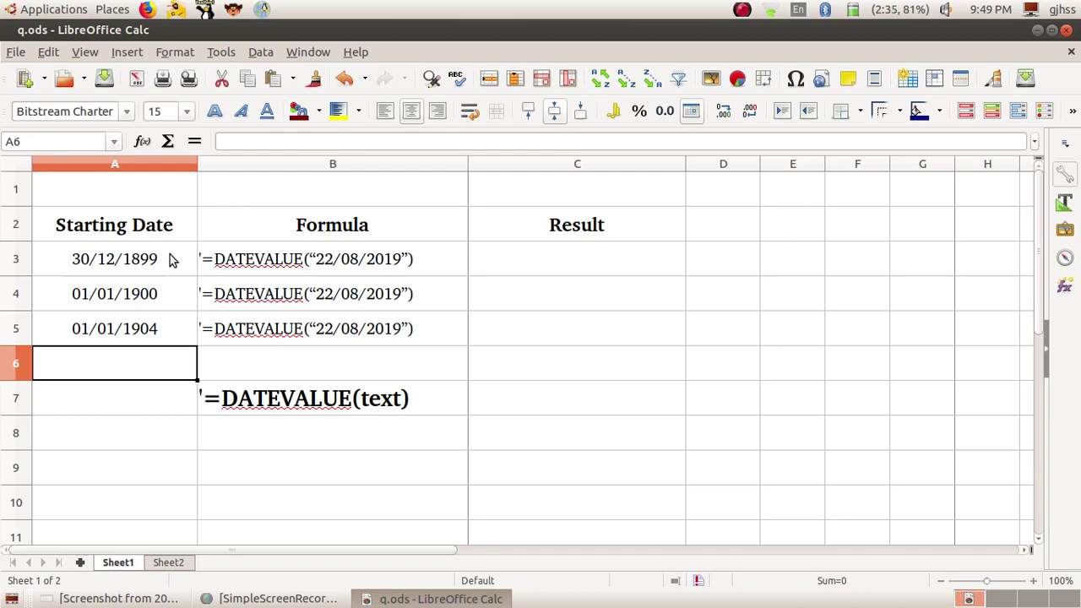
# Review the starting date choices in LibreOffice Calc's Calculate options and dismiss the dialog
pyautogui.click(213, 56)
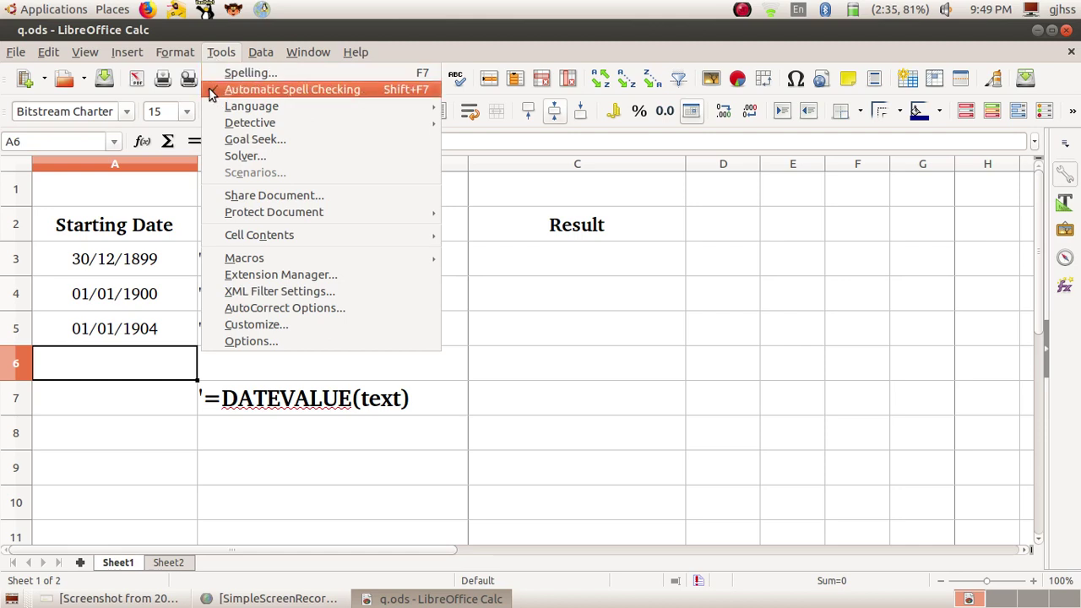
pyautogui.click(240, 342)
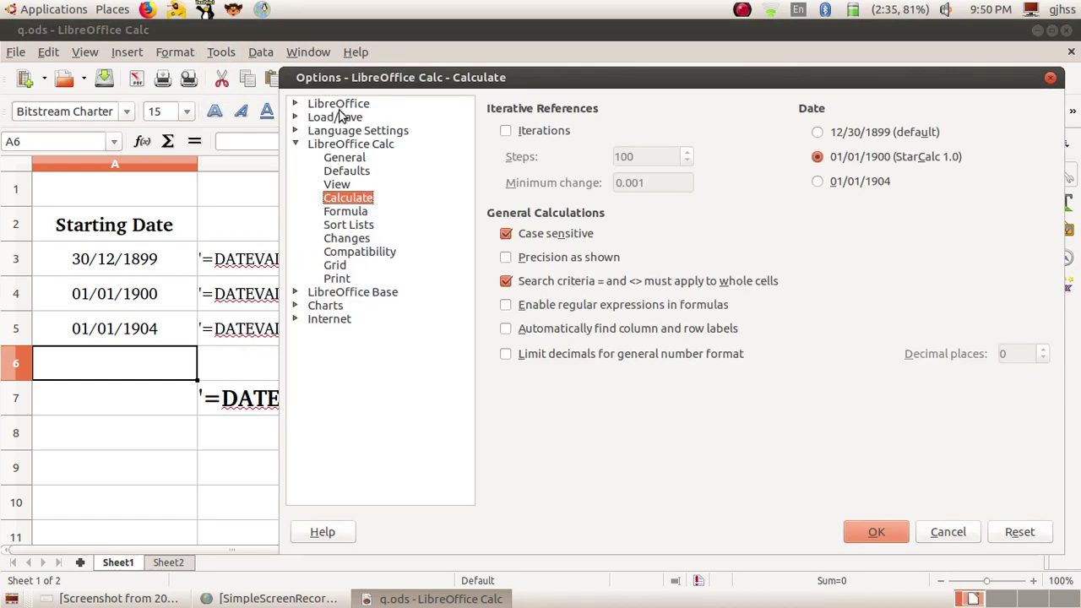
pyautogui.doubleClick(349, 145)
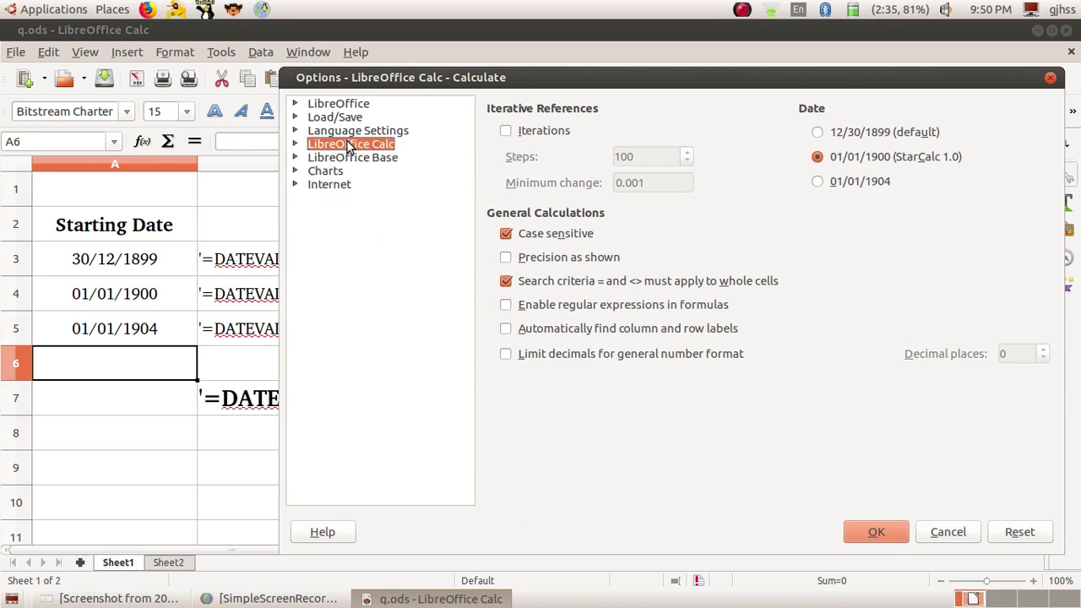
pyautogui.doubleClick(348, 145)
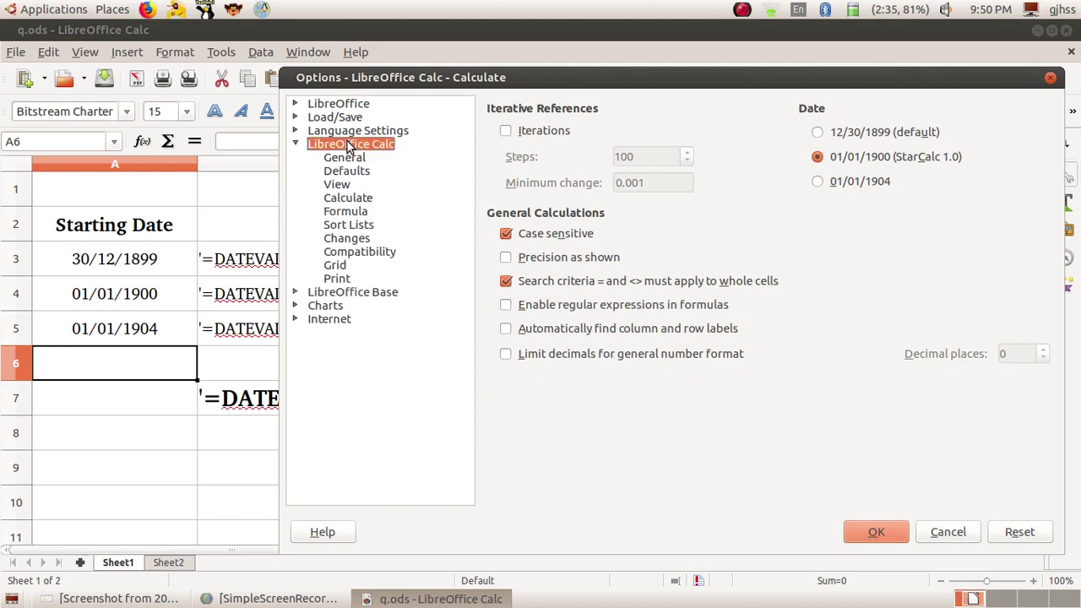
pyautogui.click(348, 201)
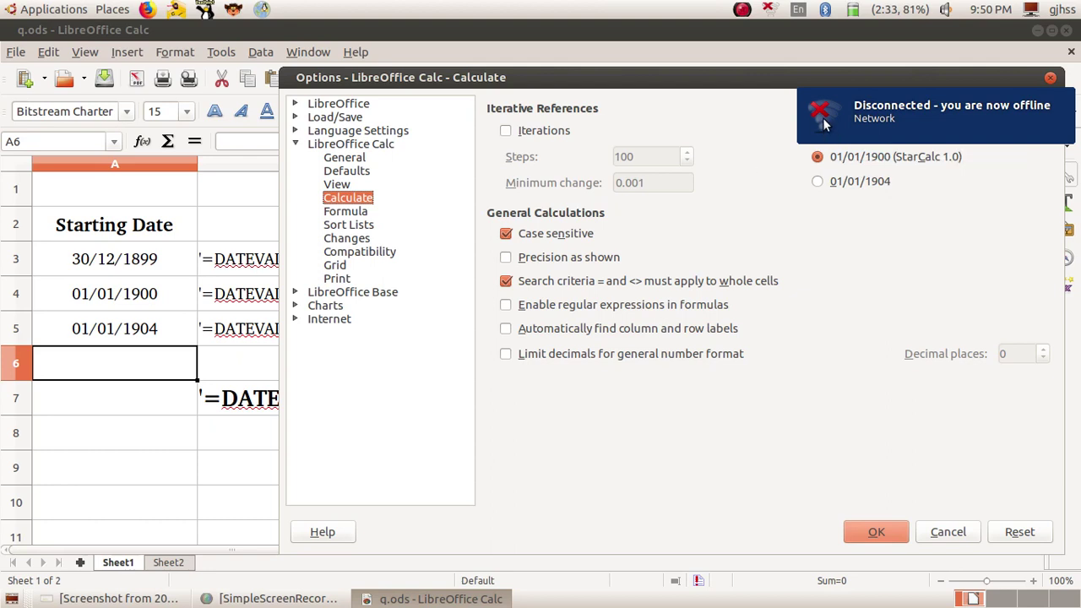
pyautogui.click(1050, 77)
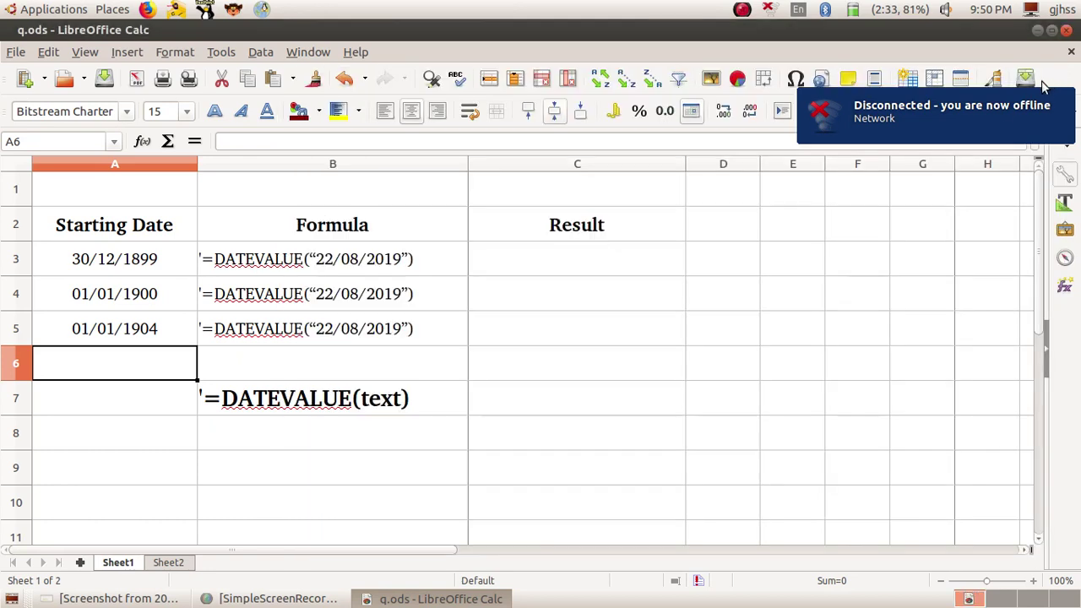
# Set the starting date in Calc's Calculate options to 12/30/1899 (default) and apply it
pyautogui.click(222, 56)
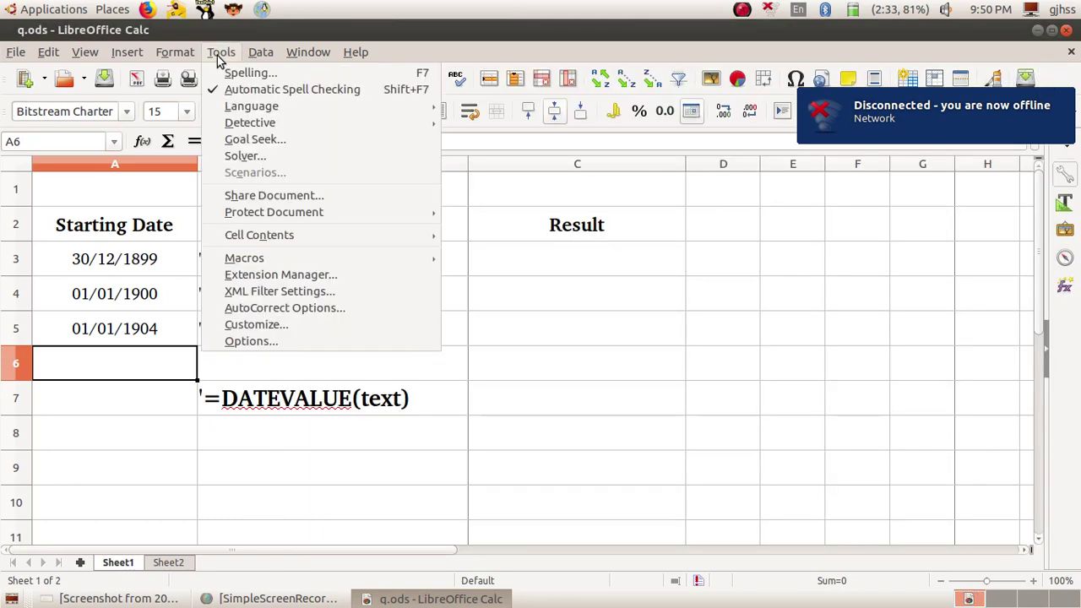
pyautogui.click(269, 341)
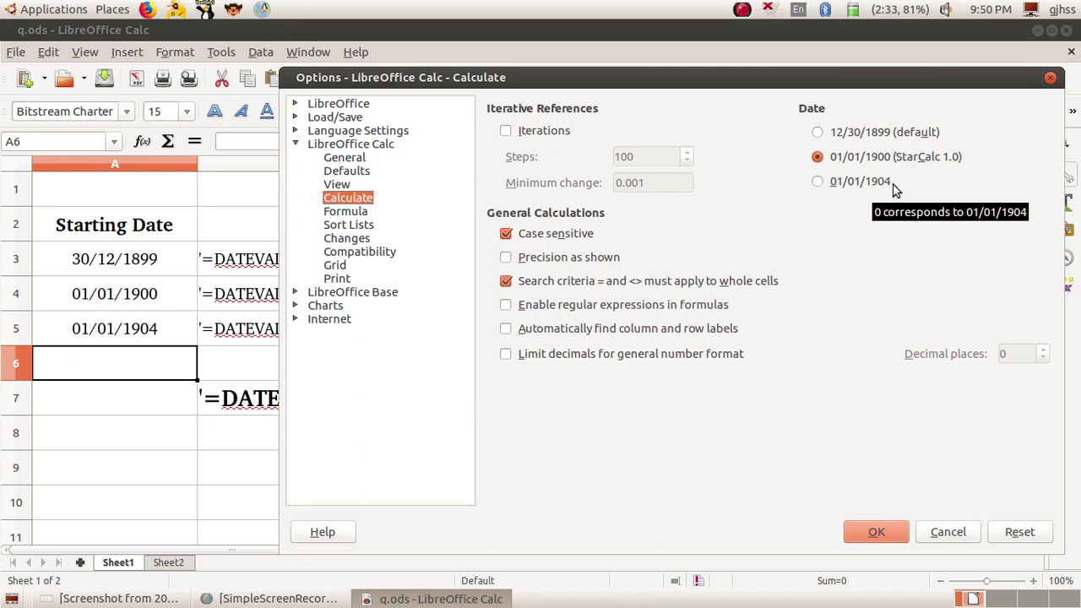
pyautogui.click(818, 134)
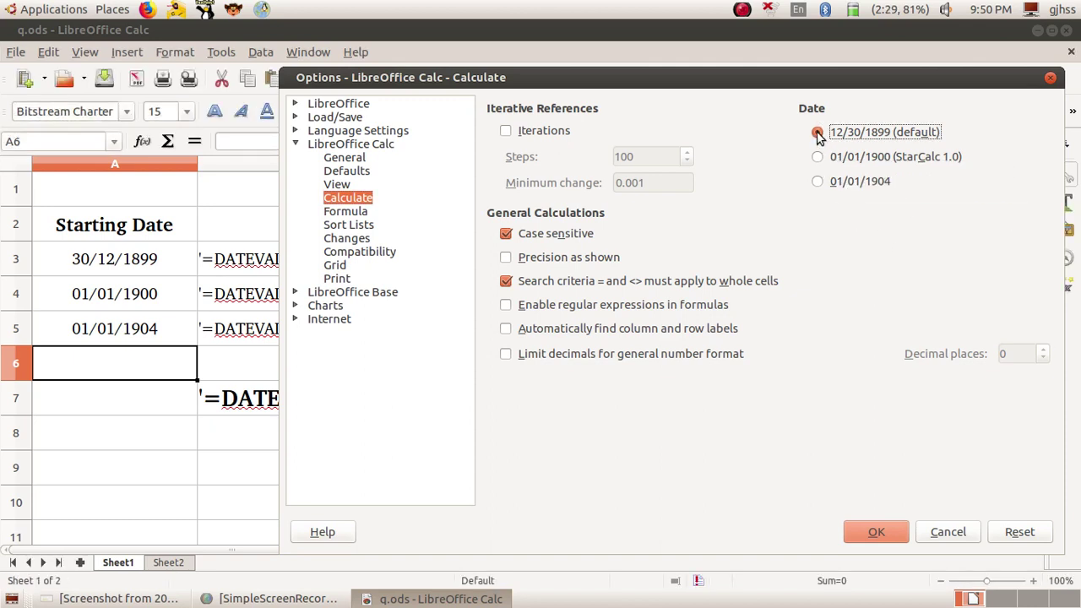
pyautogui.click(864, 530)
# Enter =DATEVALUE("22/08/2019") in cell C3, the first row of the Result column
pyautogui.click(520, 267)
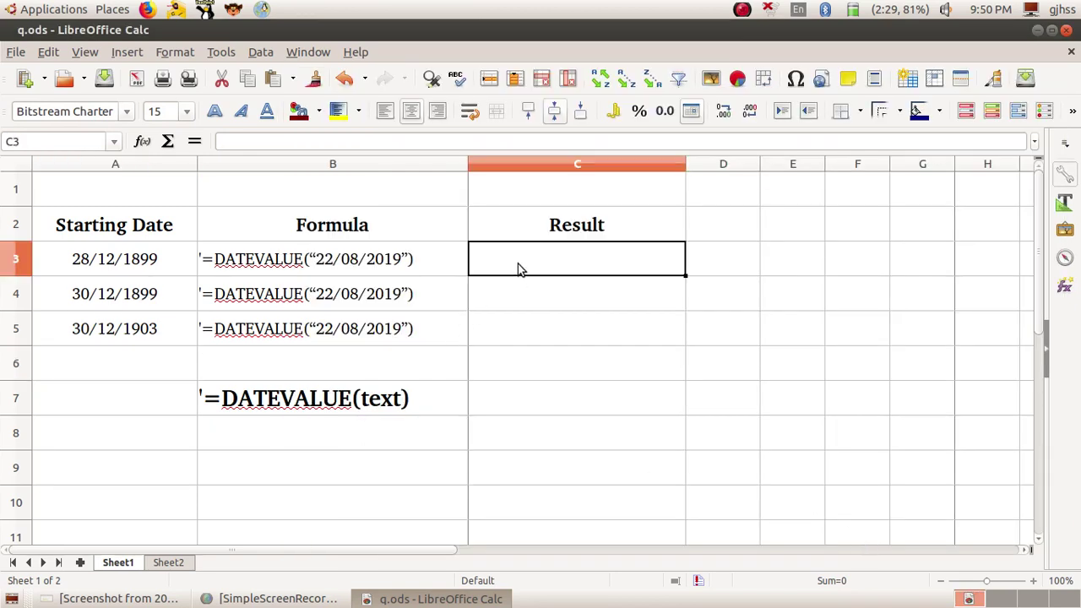
pyautogui.write('=date')
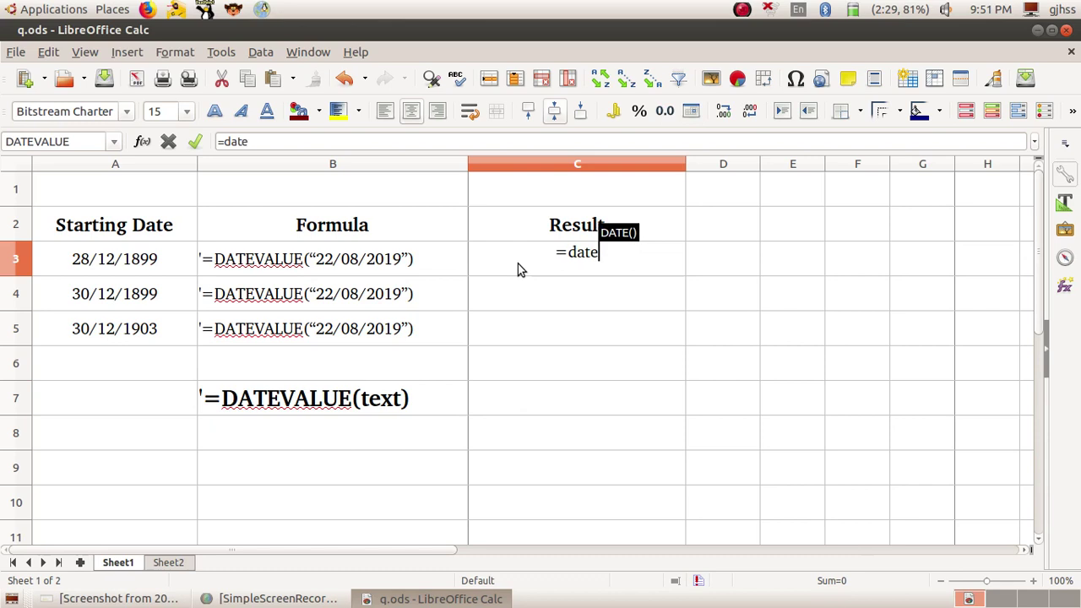
pyautogui.write('va')
pyautogui.press('Return')
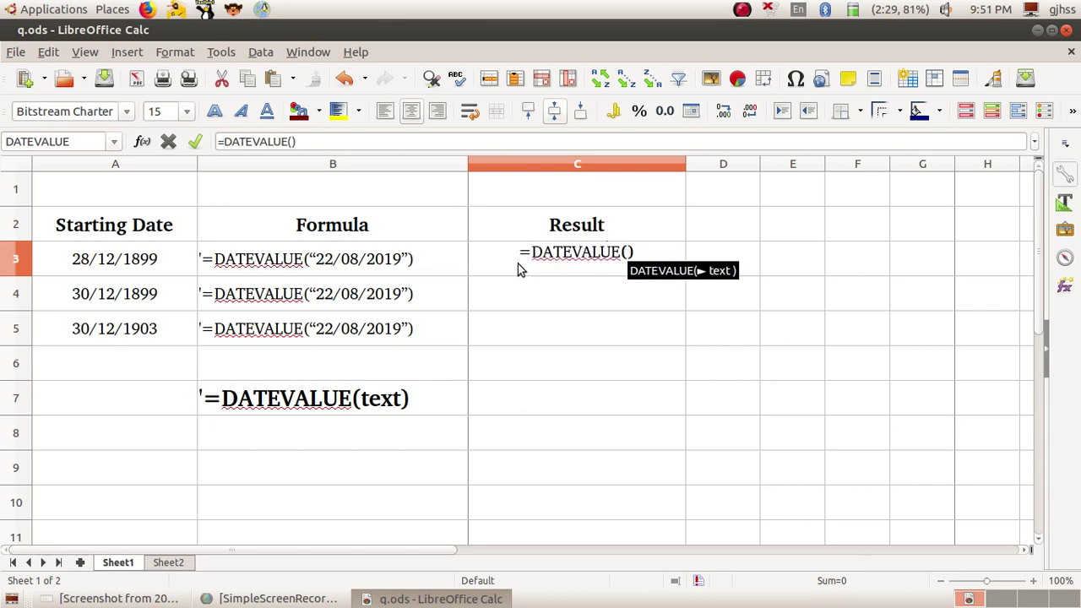
pyautogui.write('"22')
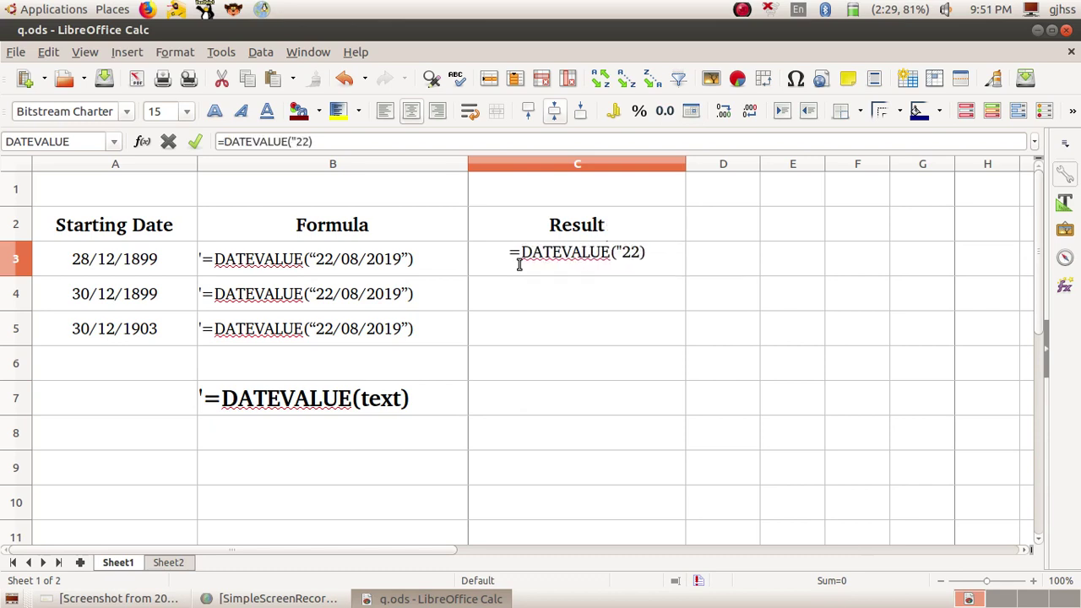
pyautogui.write('/08')
pyautogui.write('/2019')
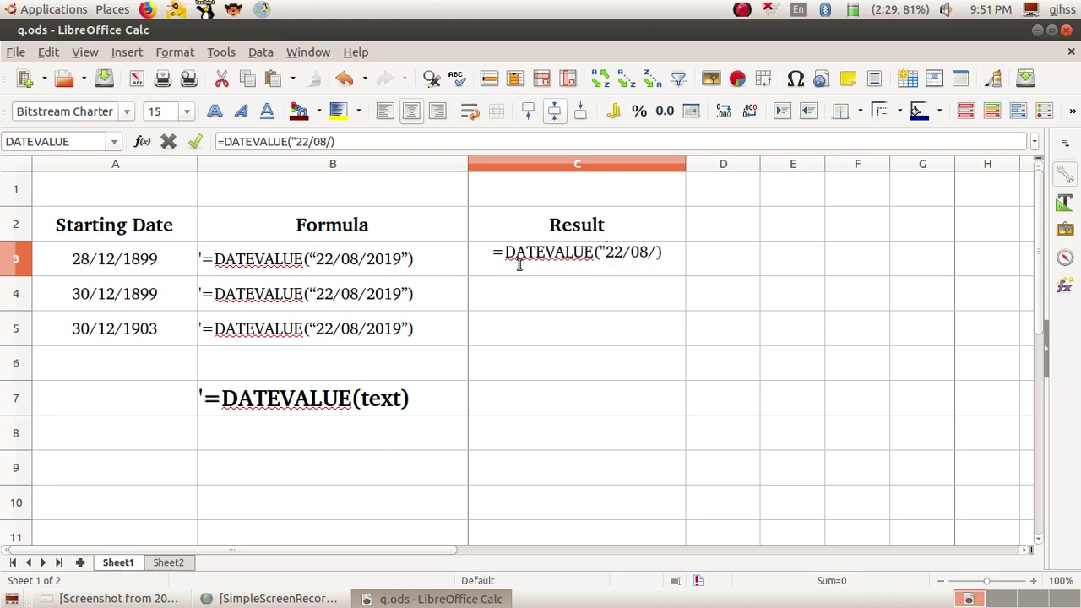
pyautogui.write('"')
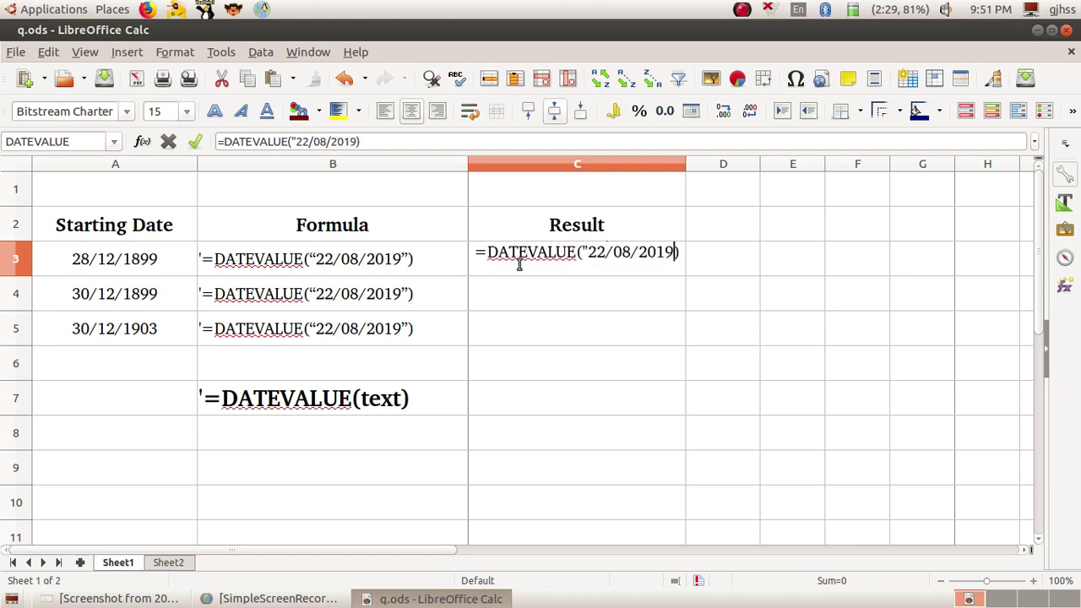
pyautogui.press('Return')
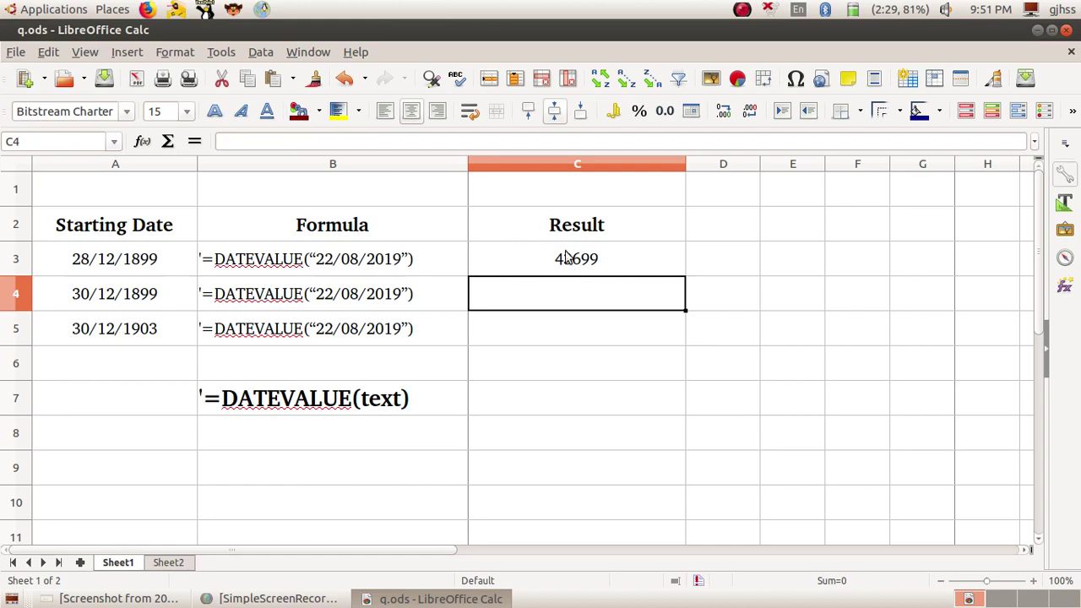
# Change the starting date in Calc's Calculate options to 01/01/1900 (StarCalc 1.0) and apply it
pyautogui.click(221, 53)
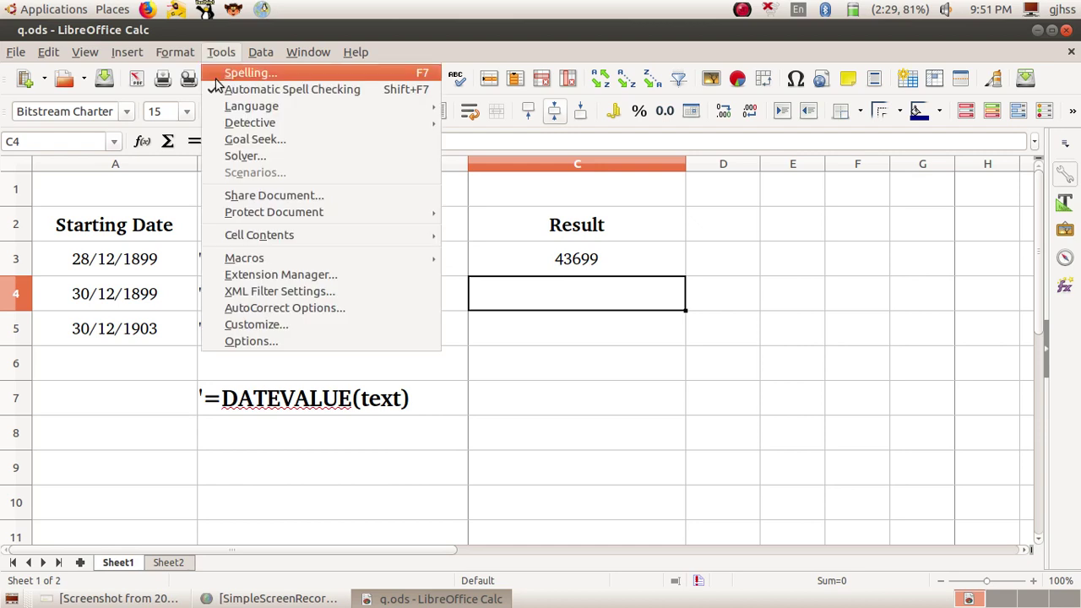
pyautogui.click(256, 341)
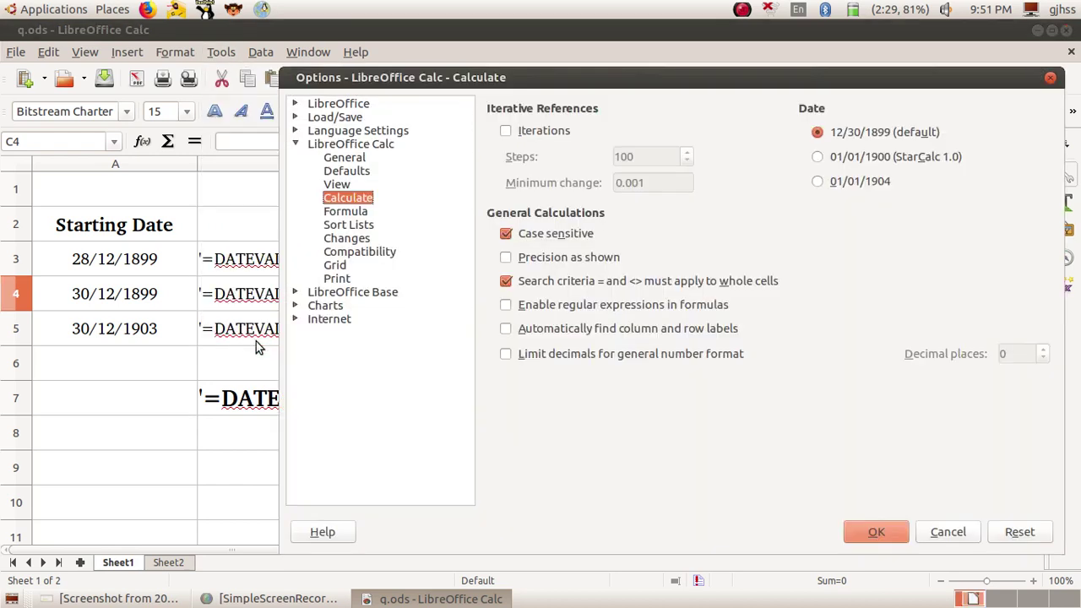
pyautogui.click(817, 157)
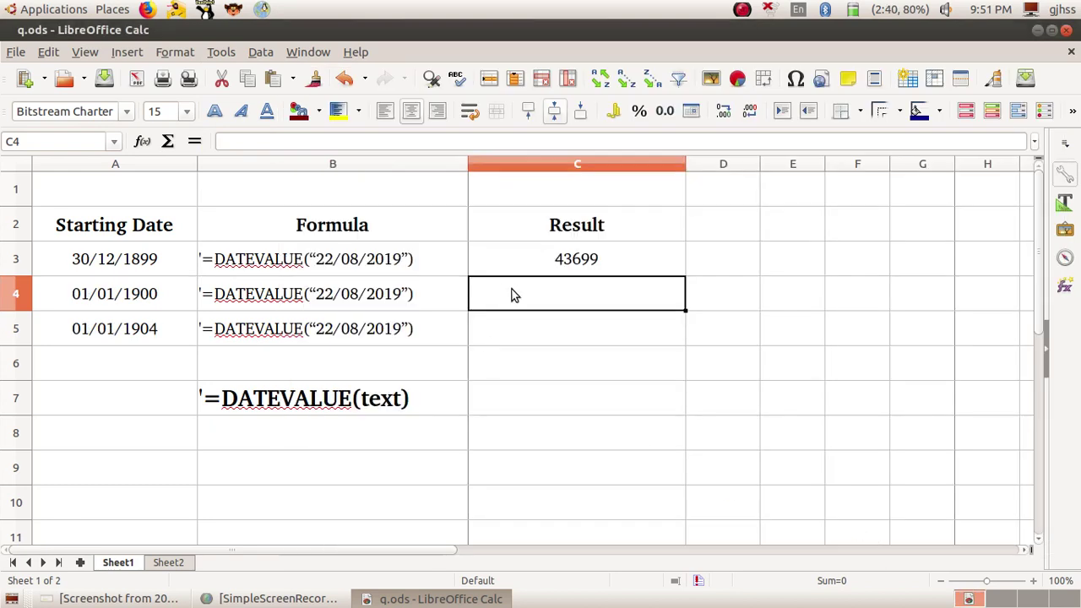
# Enter =DATEVALUE("22/08/2019") in cell C4, the second row of the Result column
pyautogui.write('=')
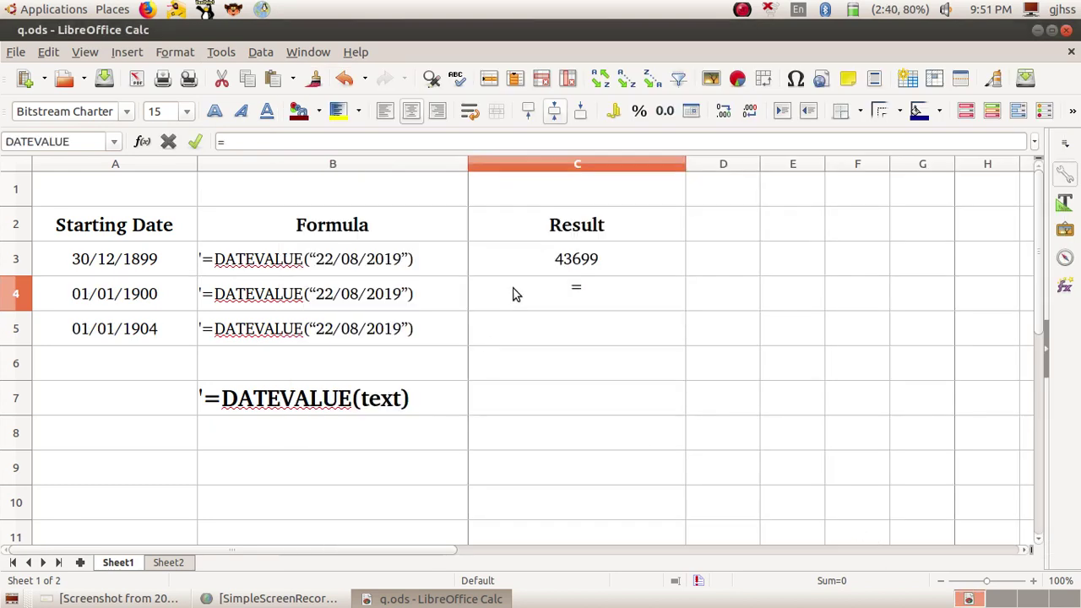
pyautogui.write('date')
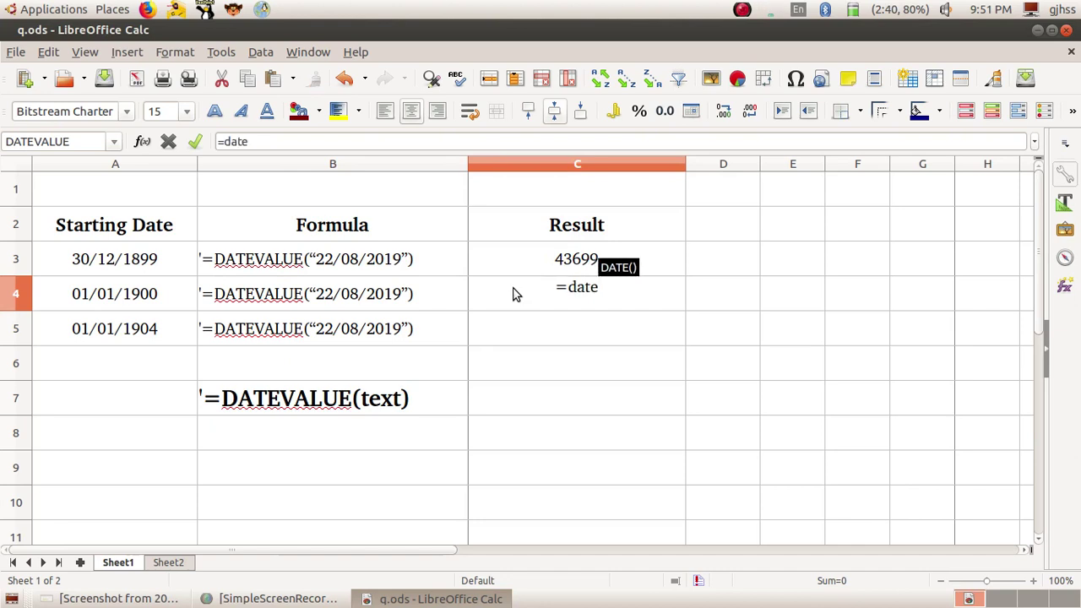
pyautogui.write('va')
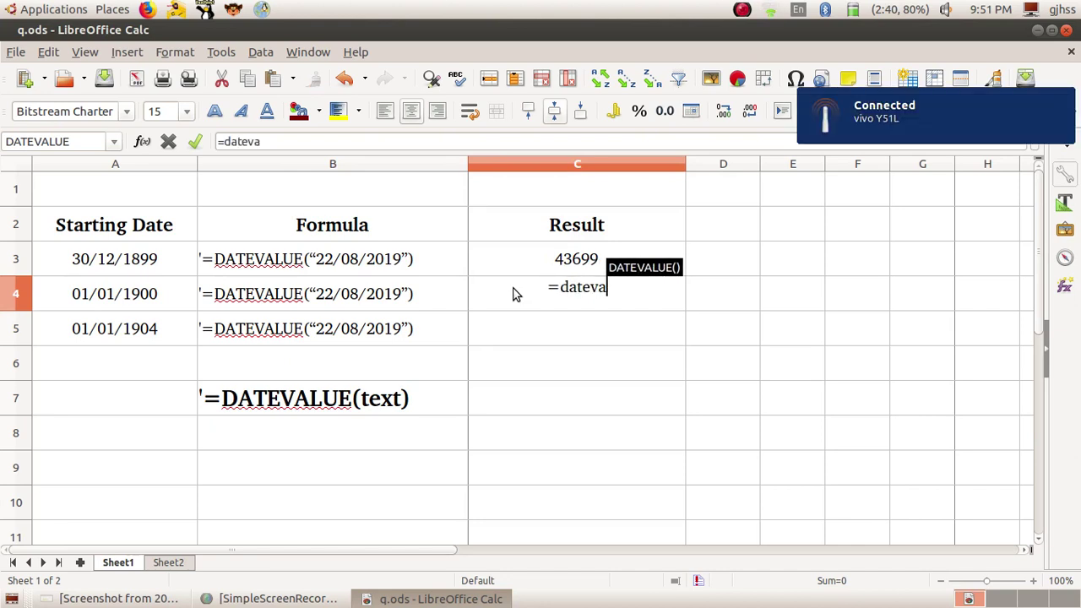
pyautogui.press('Return')
pyautogui.write('"22')
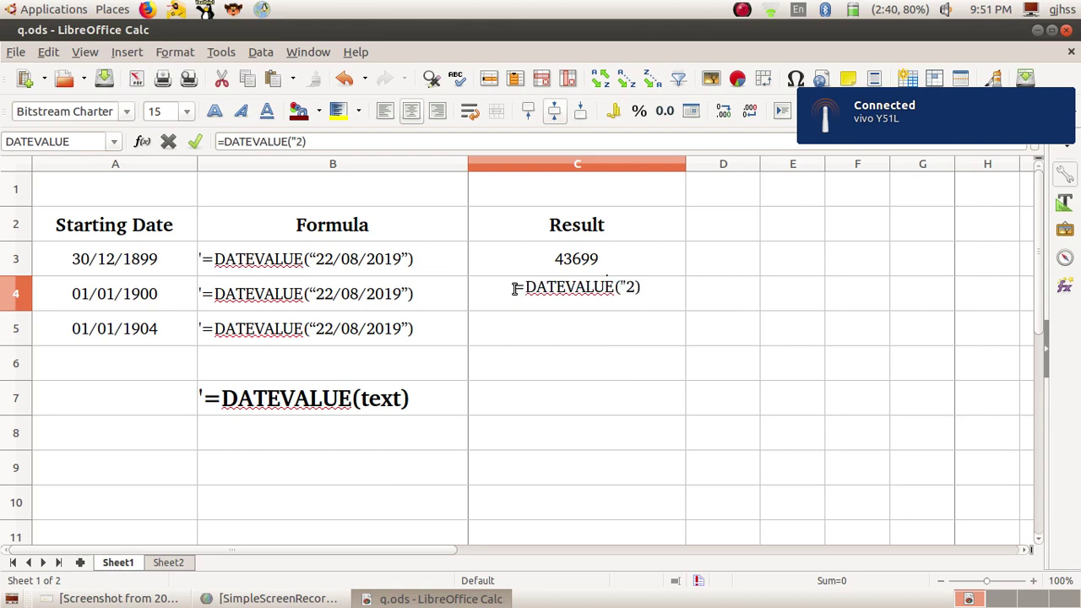
pyautogui.write('/08')
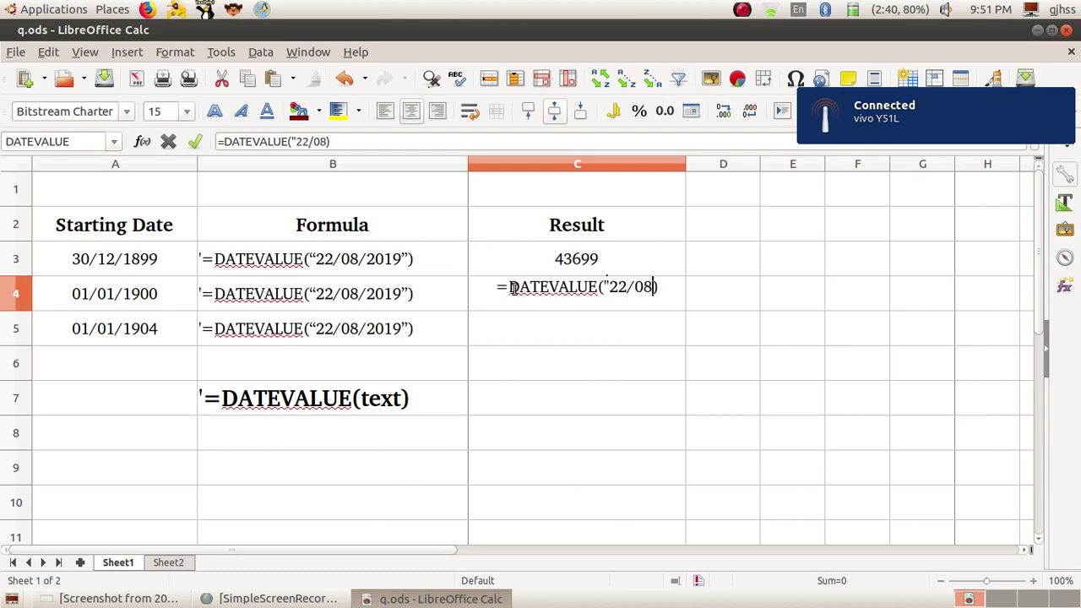
pyautogui.write('/2019')
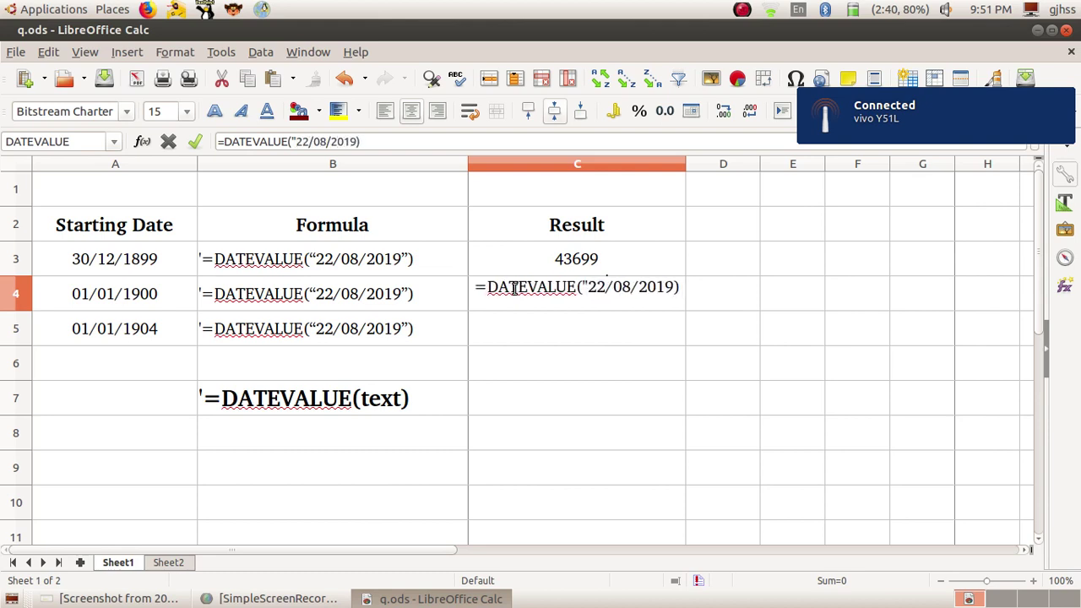
pyautogui.write('"')
pyautogui.press('Return')
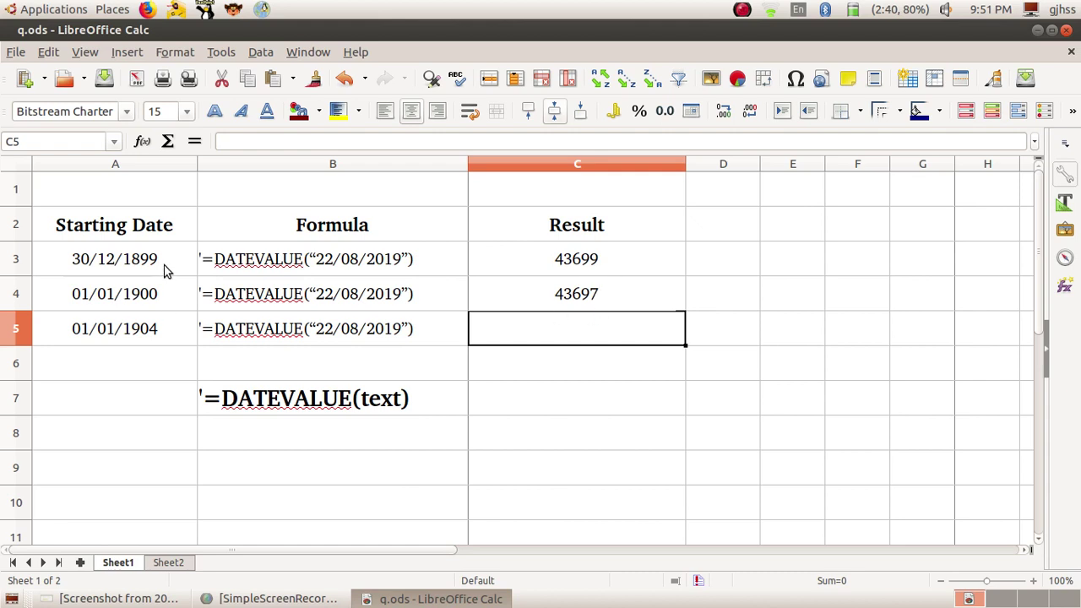
# Switch the starting date in Calc's Calculate options to 01/01/1904 and apply it
pyautogui.click(209, 56)
pyautogui.click(238, 340)
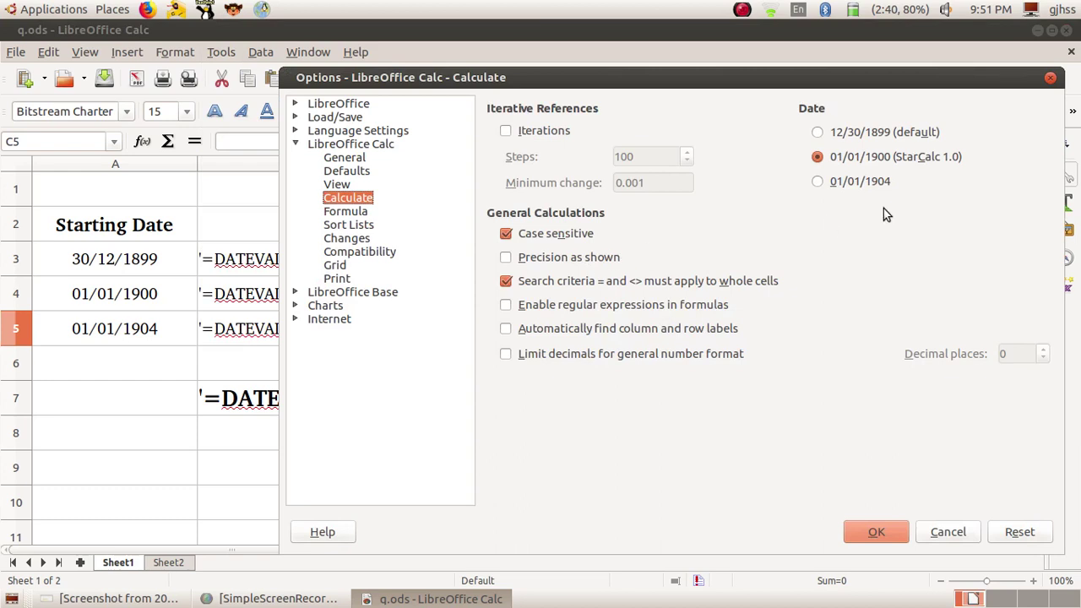
pyautogui.click(819, 183)
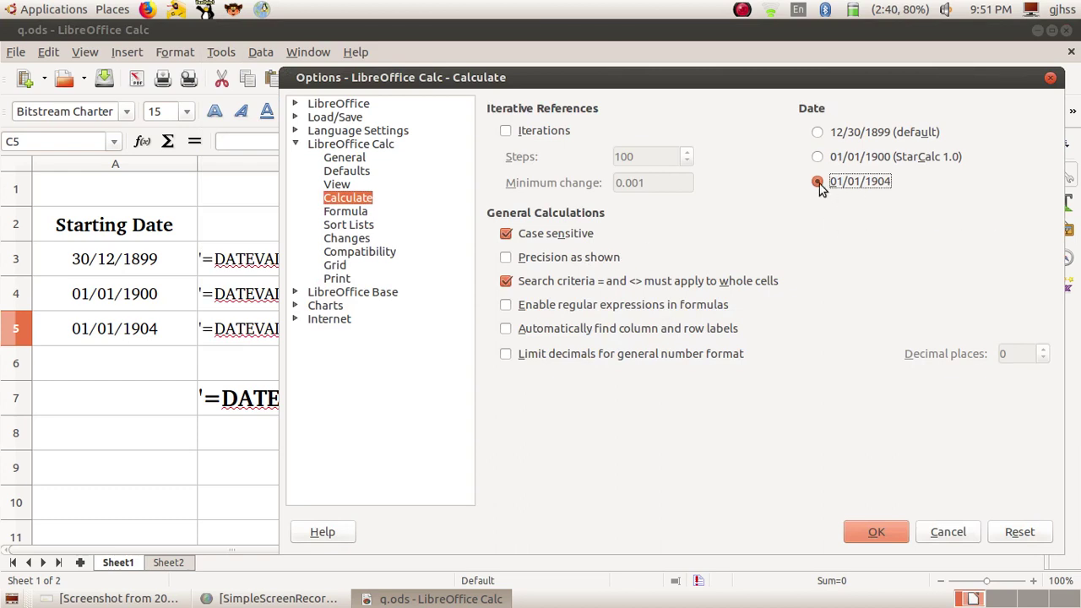
pyautogui.click(852, 535)
# Enter =DATEVALUE("22/08/2019") in cell C5, the third row of the Result column
pyautogui.write('=')
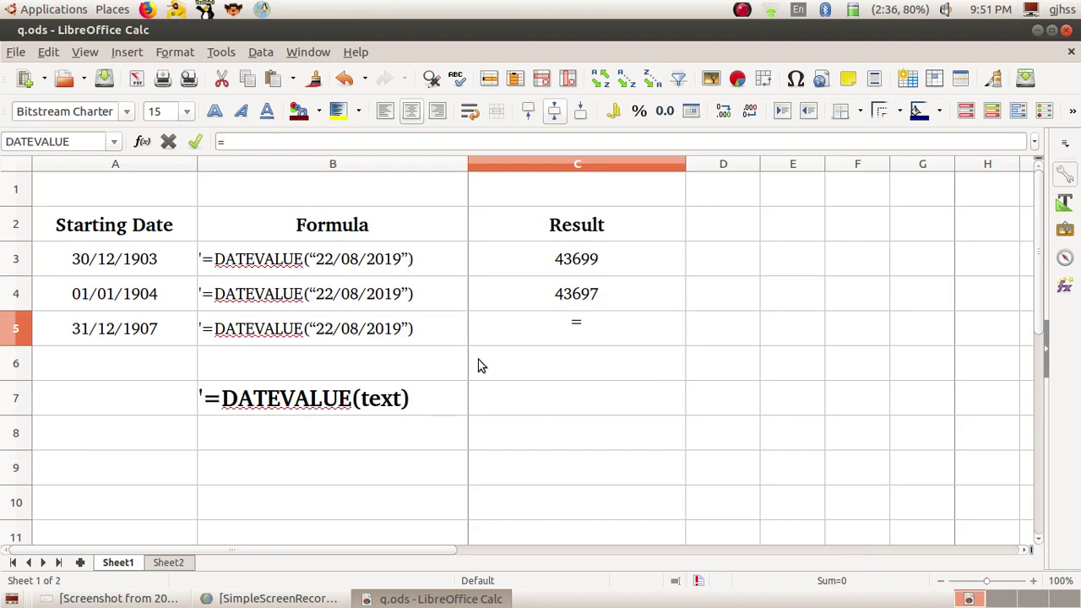
pyautogui.write('datev')
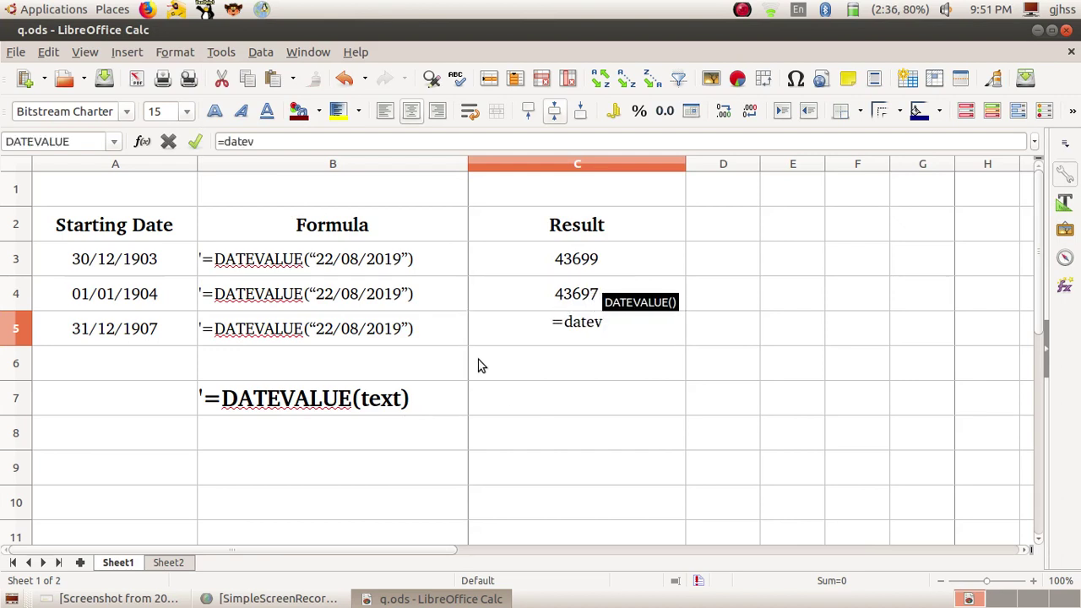
pyautogui.press('Return')
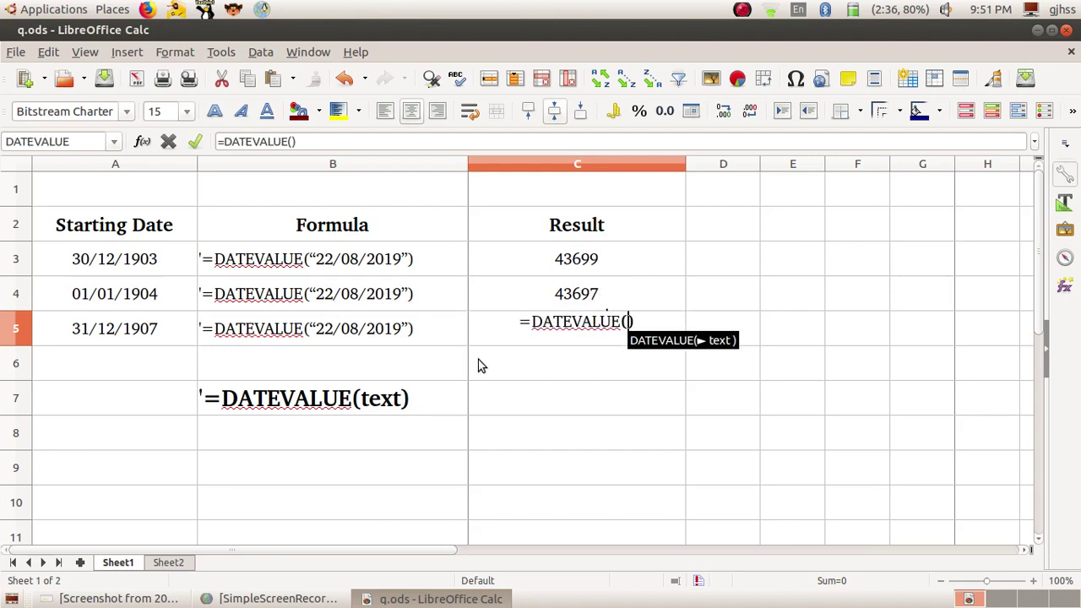
pyautogui.write('"22')
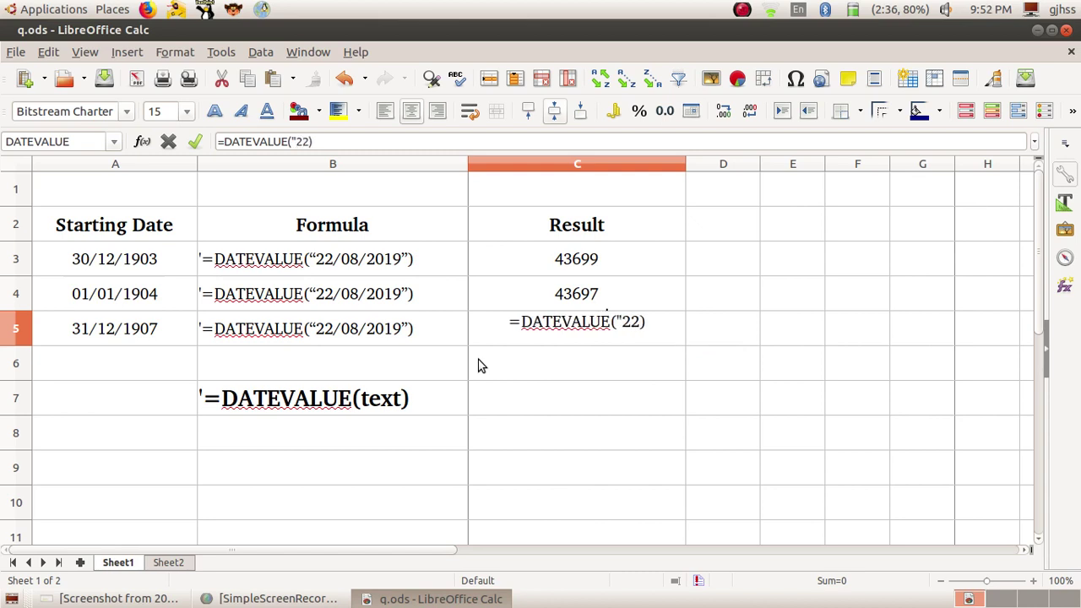
pyautogui.write('/08')
pyautogui.write('/2019')
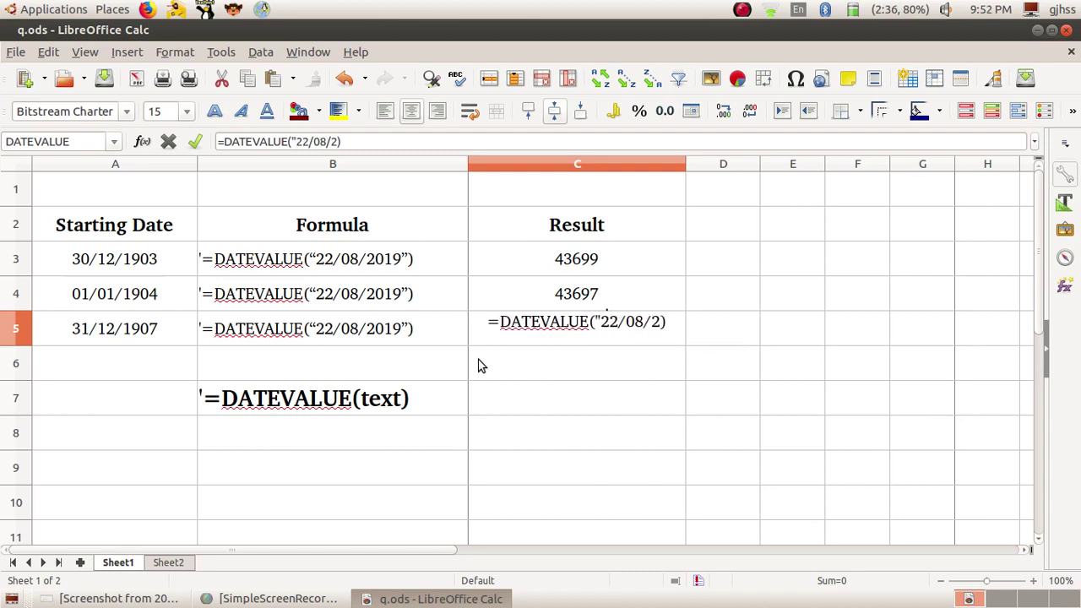
pyautogui.write('"')
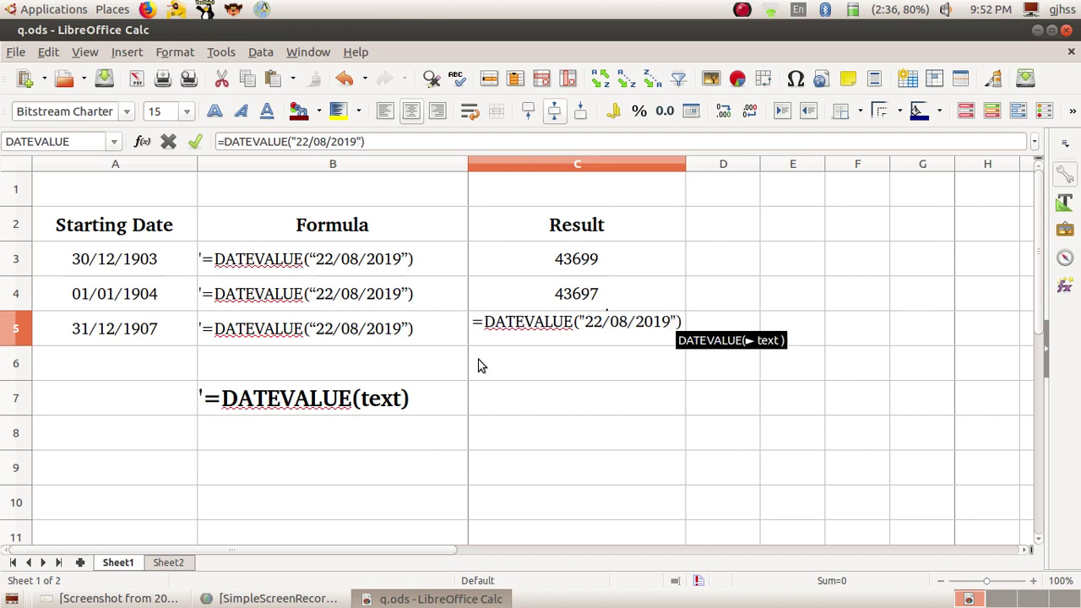
pyautogui.write(')')
pyautogui.press('Return')
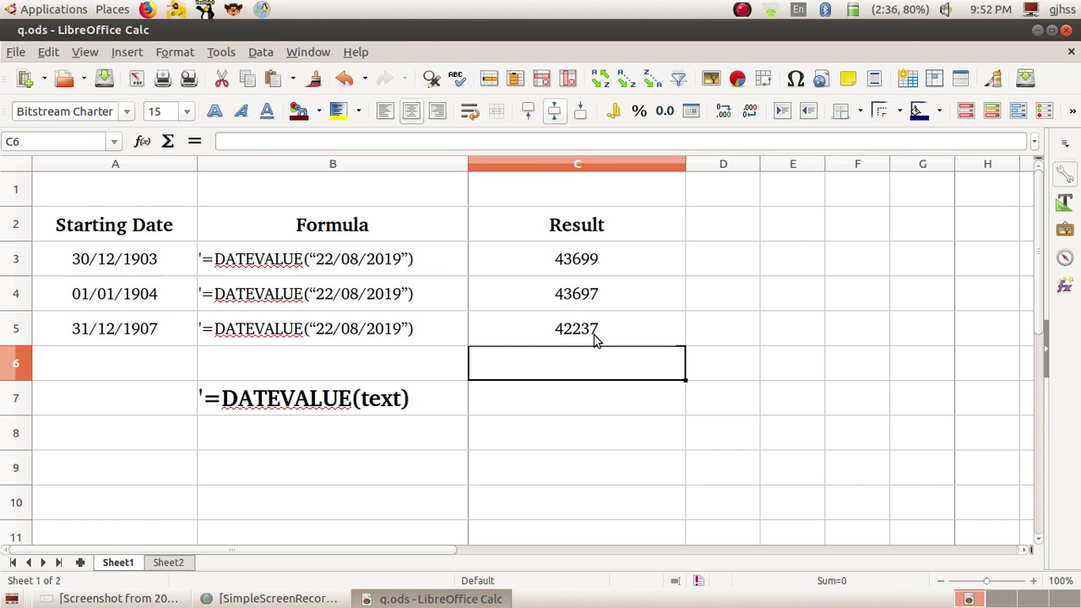
# Check the starting date set in Calc's Calculate options and switch to Sheet2
pyautogui.click(219, 55)
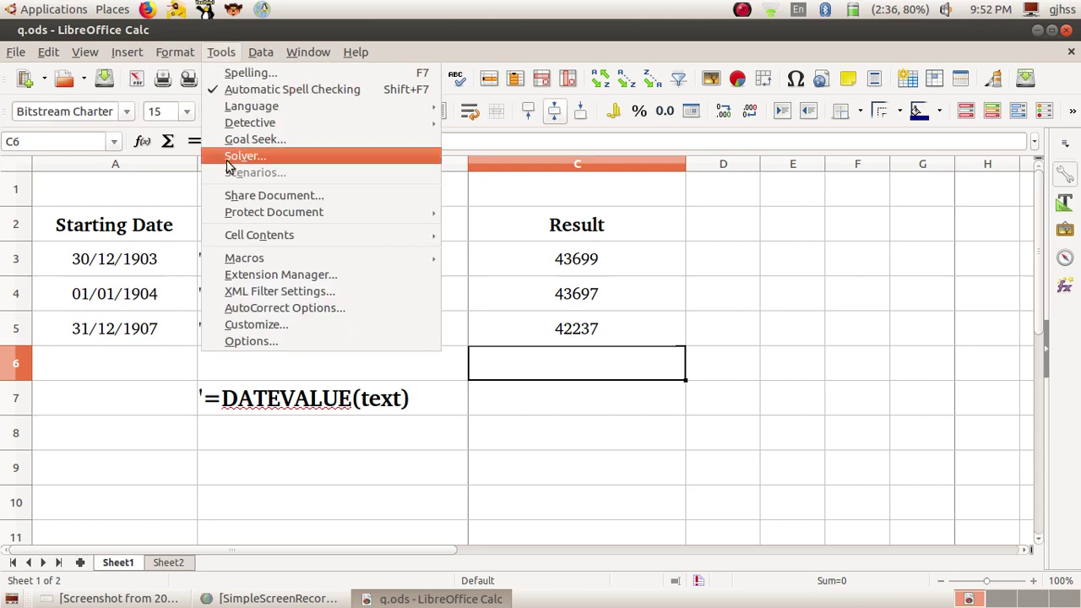
pyautogui.click(253, 341)
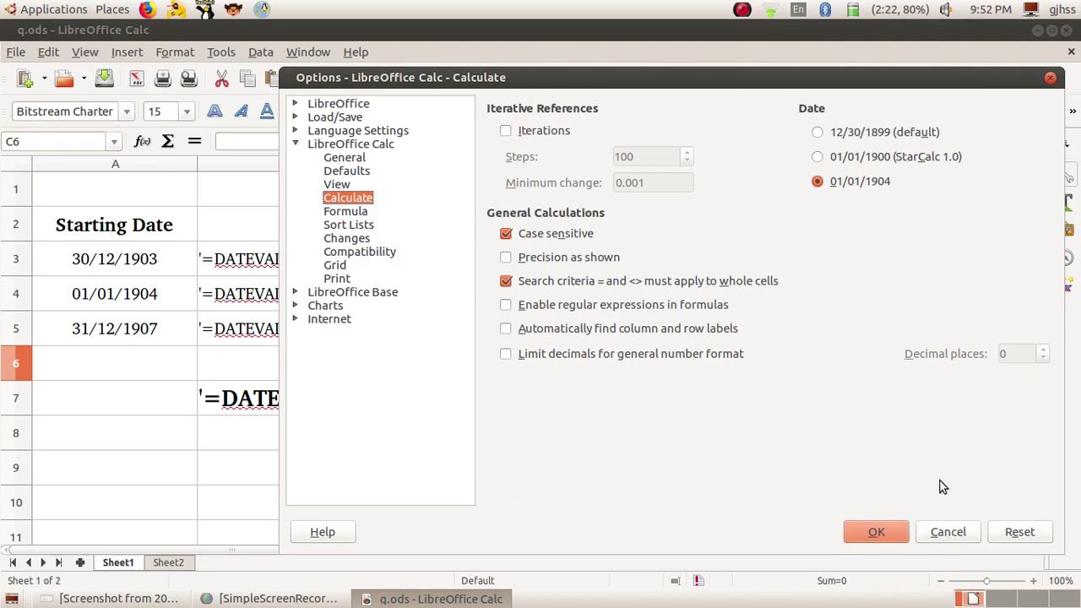
pyautogui.click(878, 534)
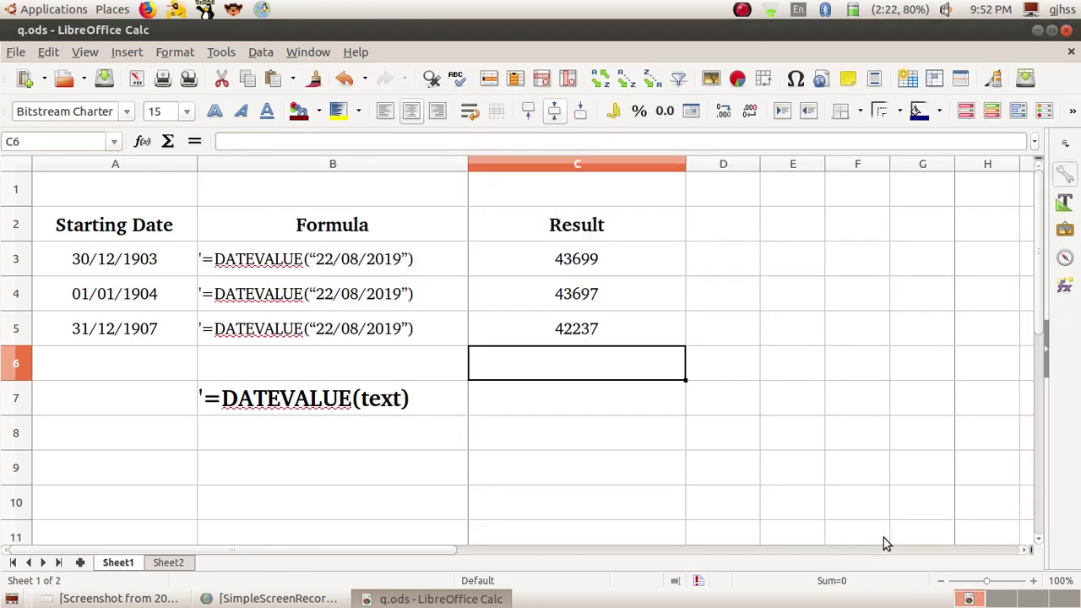
pyautogui.click(169, 563)
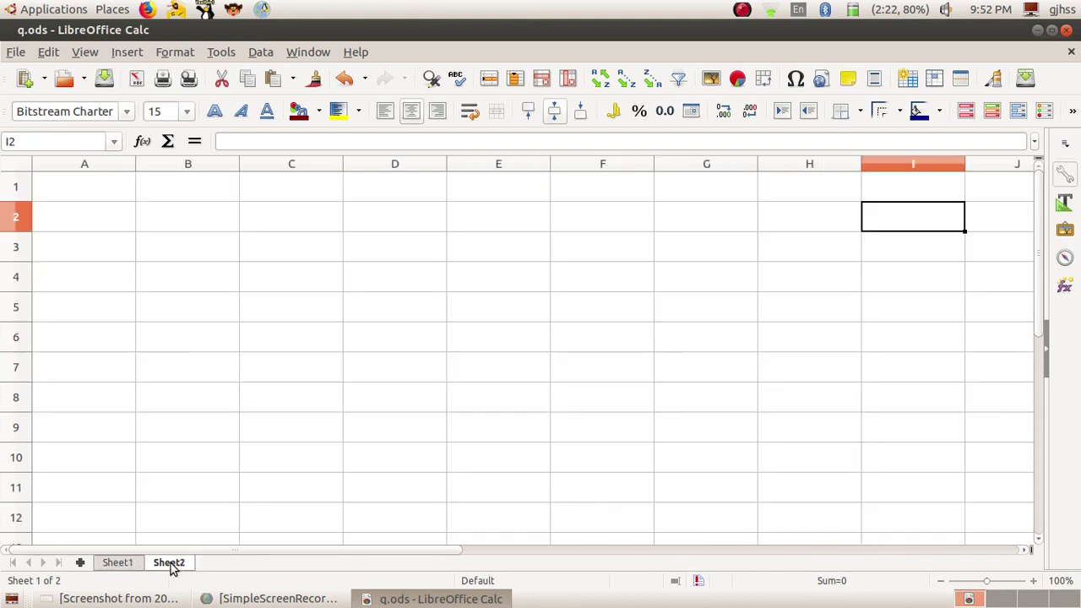
pyautogui.click(256, 280)
pyautogui.write('=')
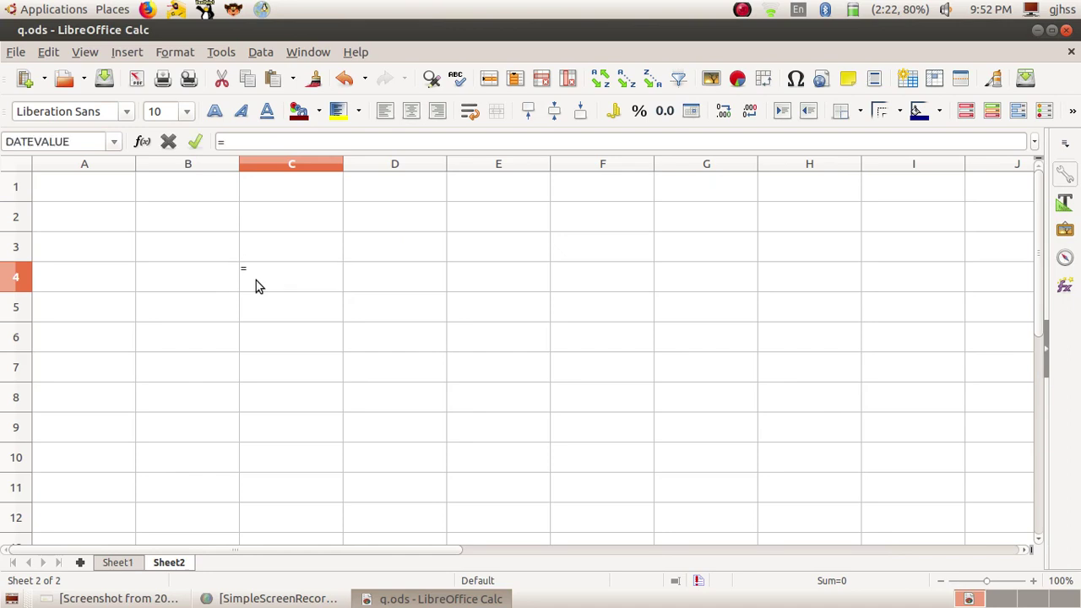
pyautogui.write('date')
pyautogui.press('BackSpace')
pyautogui.press('BackSpace')
pyautogui.press('BackSpace')
pyautogui.press('BackSpace')
pyautogui.press('BackSpace')
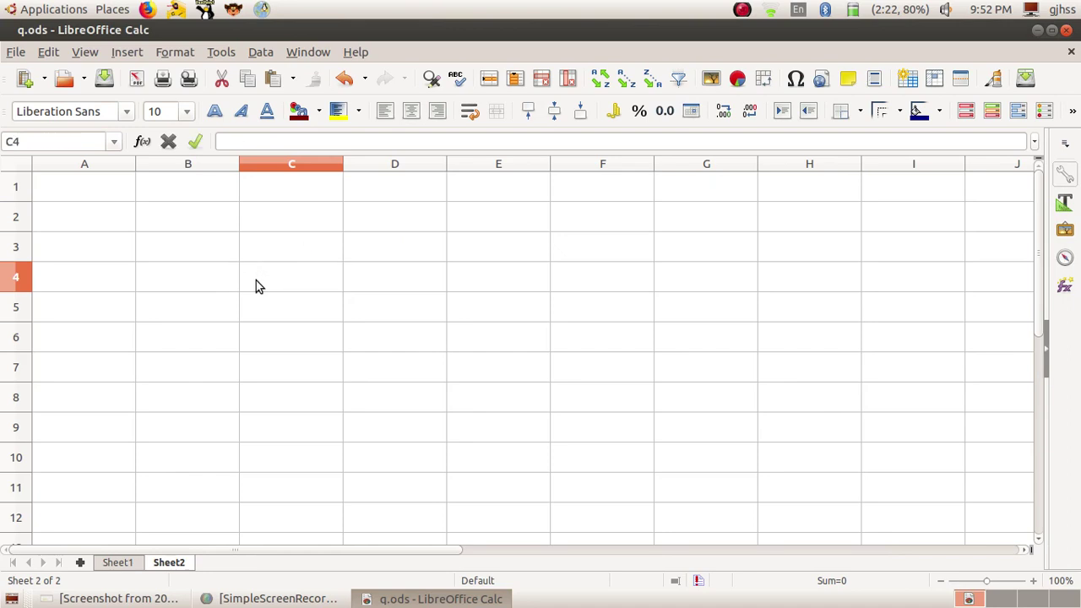
# Set the font of cell C4 on Sheet2 to Bitstream Charter, size 15
pyautogui.click(121, 113)
pyautogui.click(125, 136)
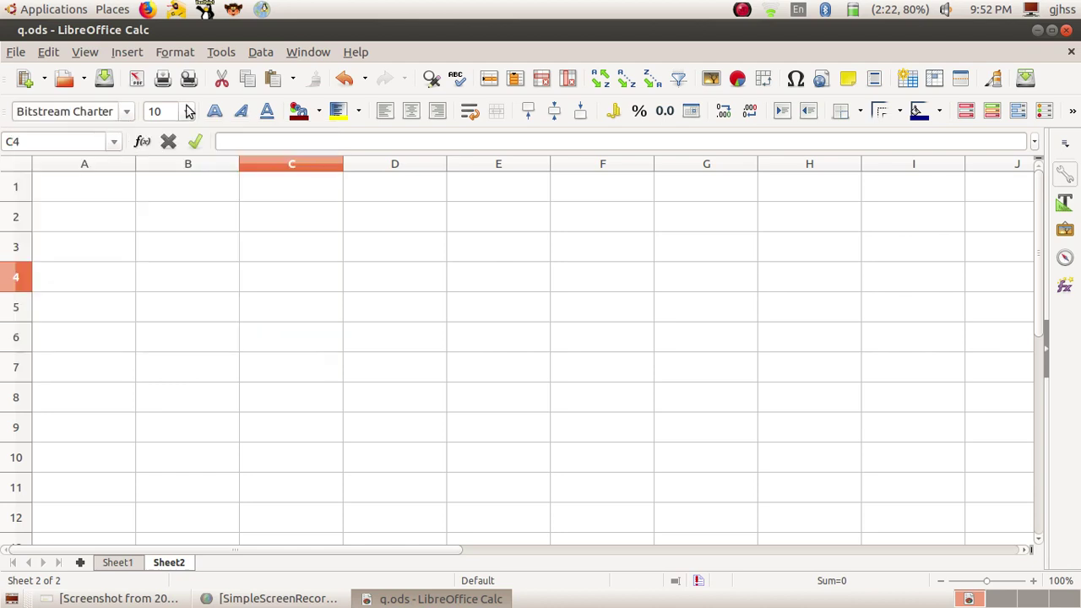
pyautogui.click(186, 112)
pyautogui.click(162, 272)
pyautogui.click(256, 249)
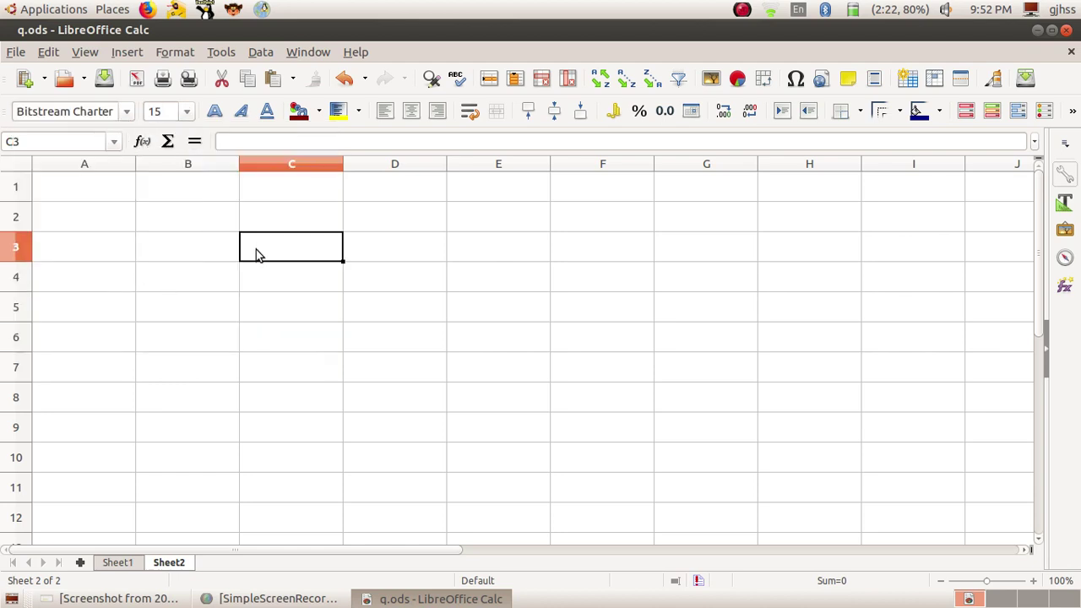
pyautogui.click(198, 258)
pyautogui.write('=')
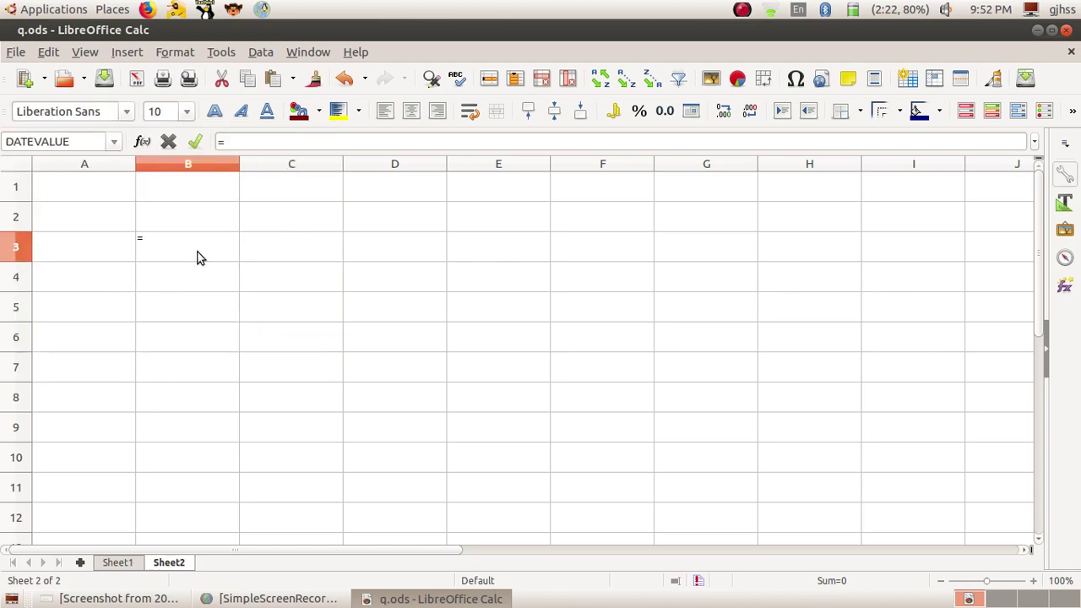
pyautogui.write('DATE')
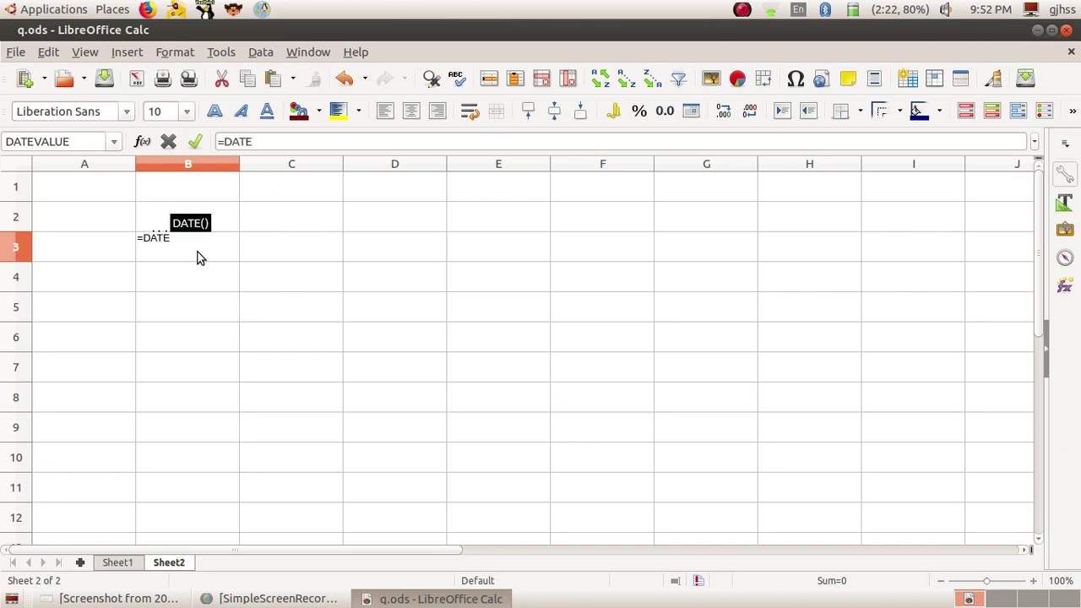
pyautogui.write('VALUE')
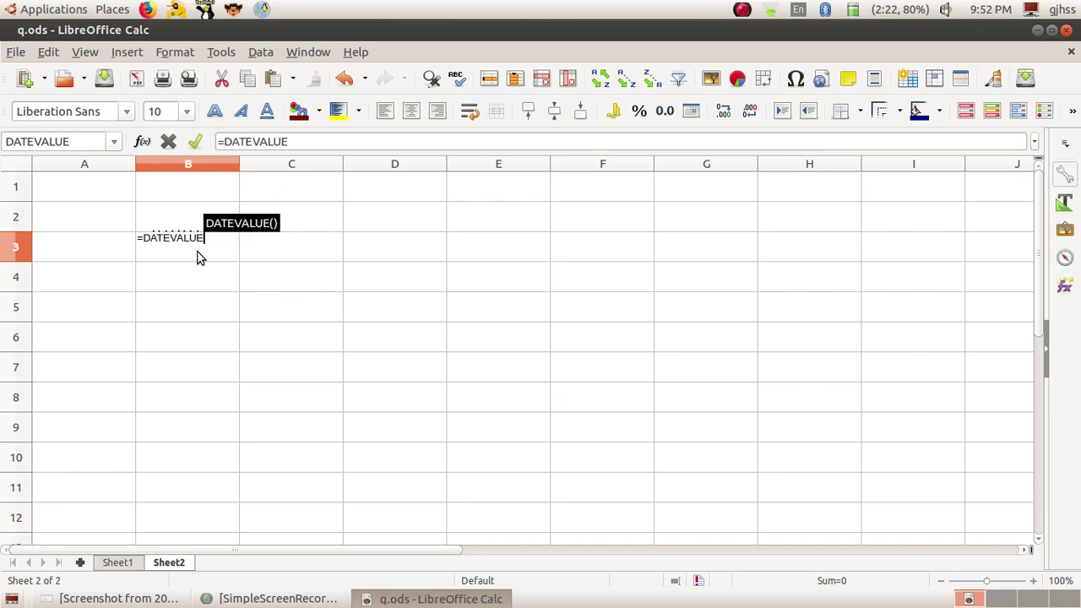
pyautogui.press('Return')
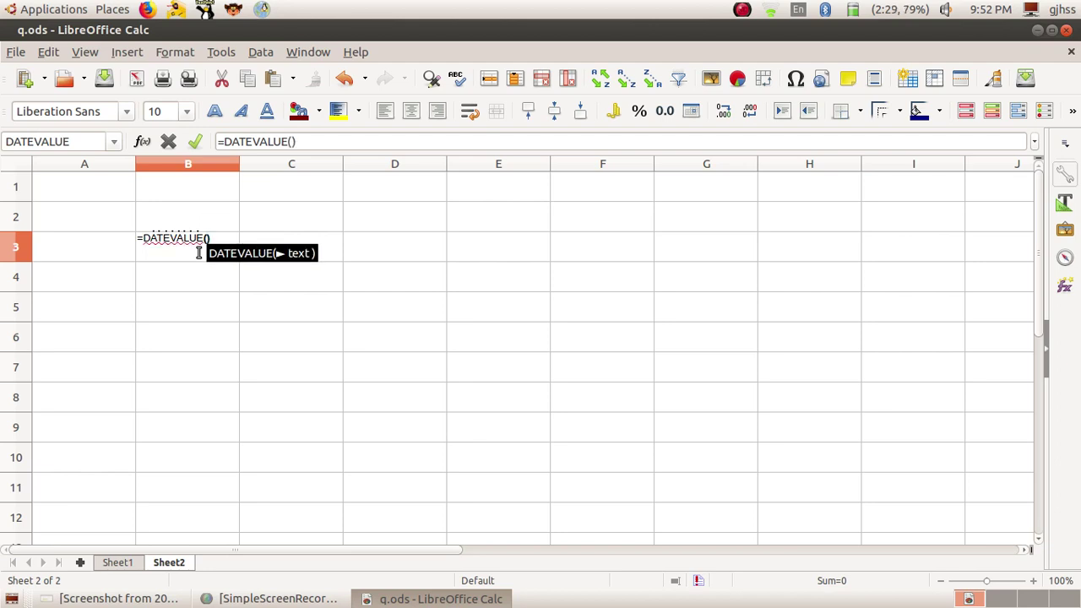
pyautogui.press('BackSpace')
pyautogui.press('BackSpace')
pyautogui.press('BackSpace')
pyautogui.press('BackSpace')
pyautogui.press('BackSpace')
pyautogui.press('BackSpace')
pyautogui.press('BackSpace')
pyautogui.press('BackSpace')
pyautogui.press('BackSpace')
pyautogui.press('BackSpace')
pyautogui.press('BackSpace')
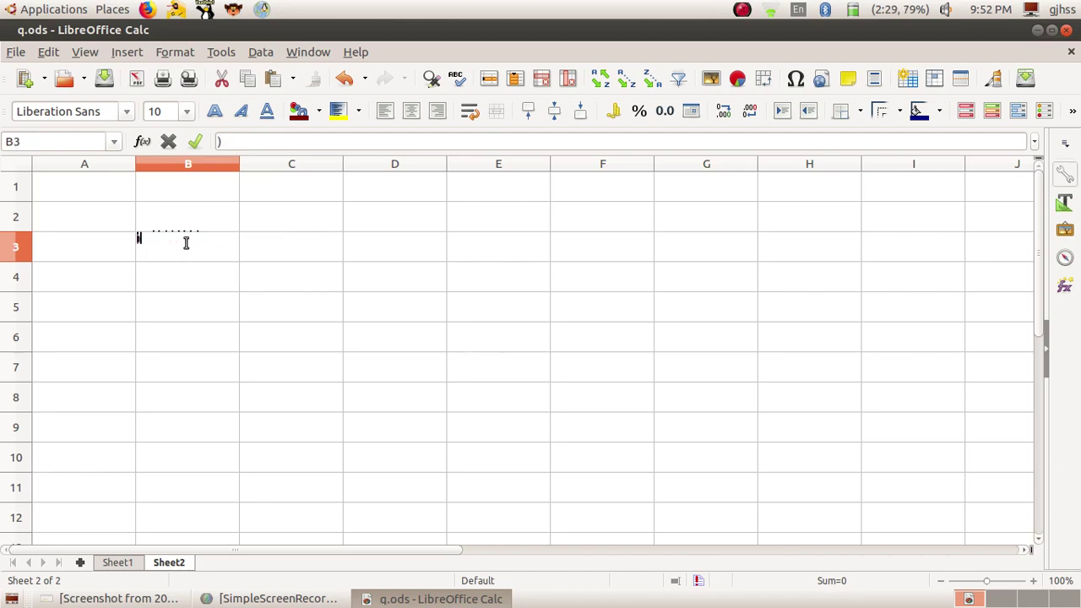
pyautogui.press('Delete')
pyautogui.click(140, 390)
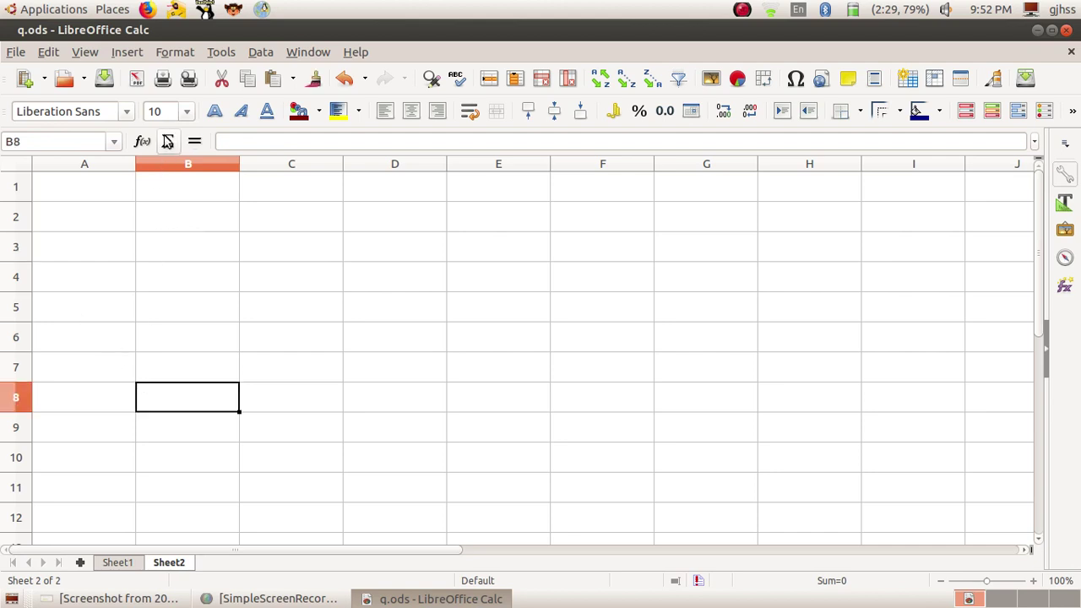
# Set the font size of cell B8 to 26
pyautogui.click(186, 112)
pyautogui.scroll(-3, 157, 278)
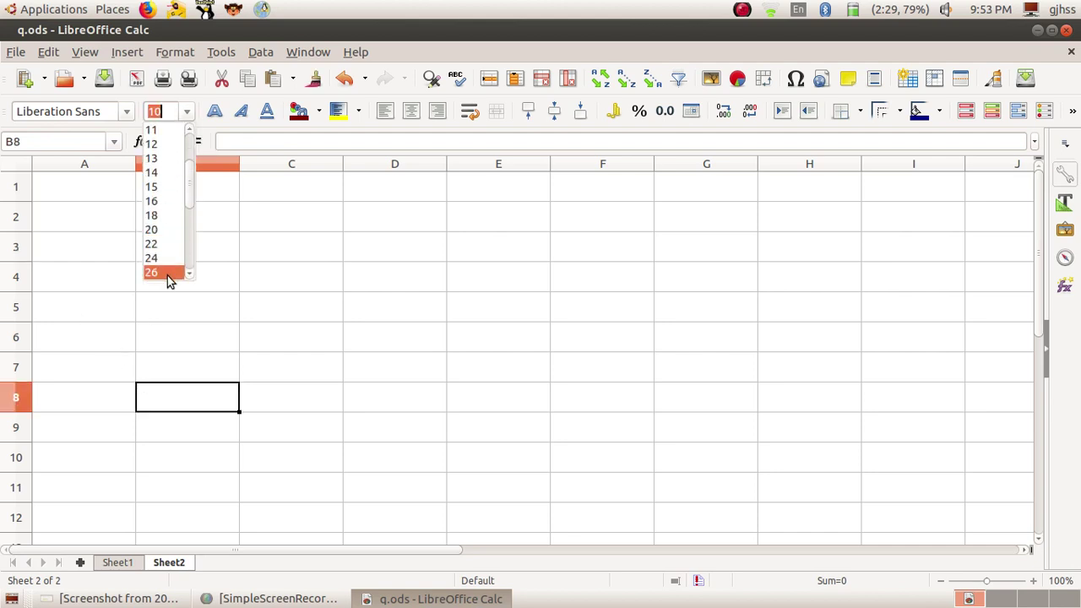
pyautogui.click(167, 275)
# Set the font size of cell B3 to 28
pyautogui.click(183, 236)
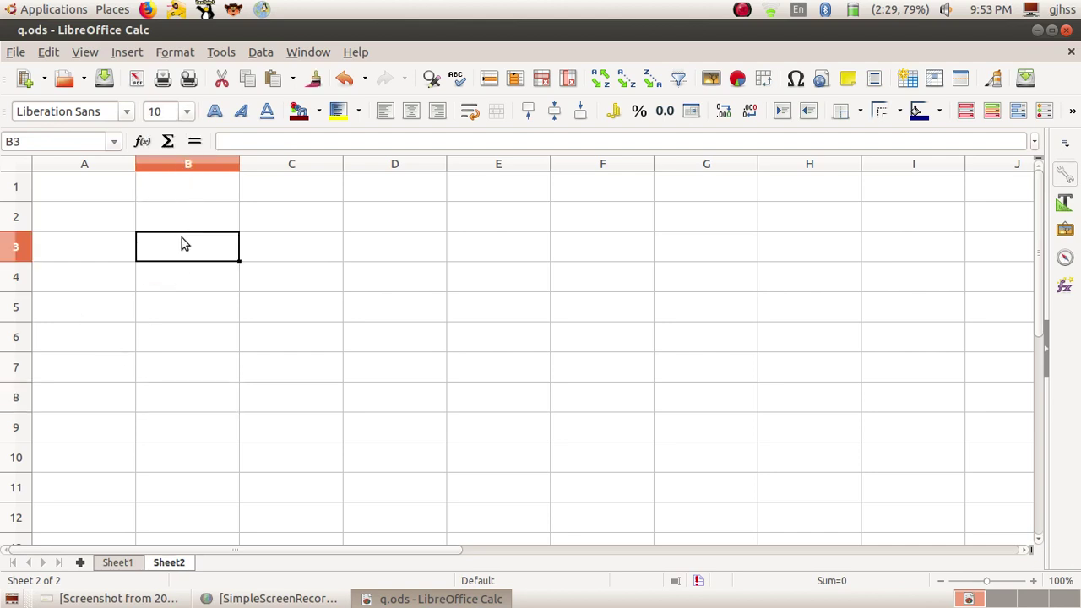
pyautogui.click(186, 112)
pyautogui.scroll(-3, 181, 241)
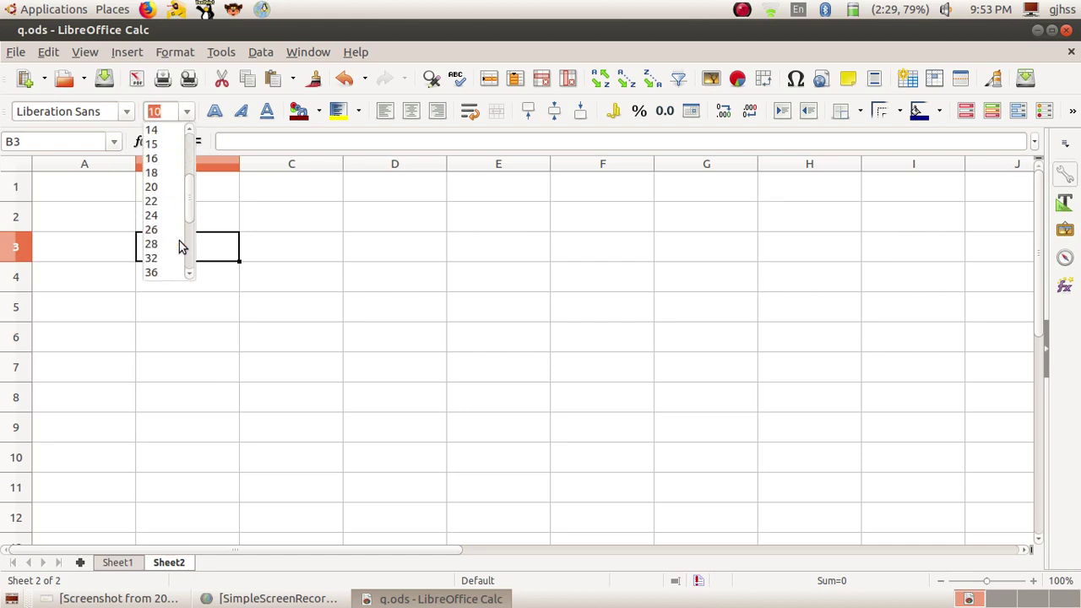
pyautogui.click(161, 244)
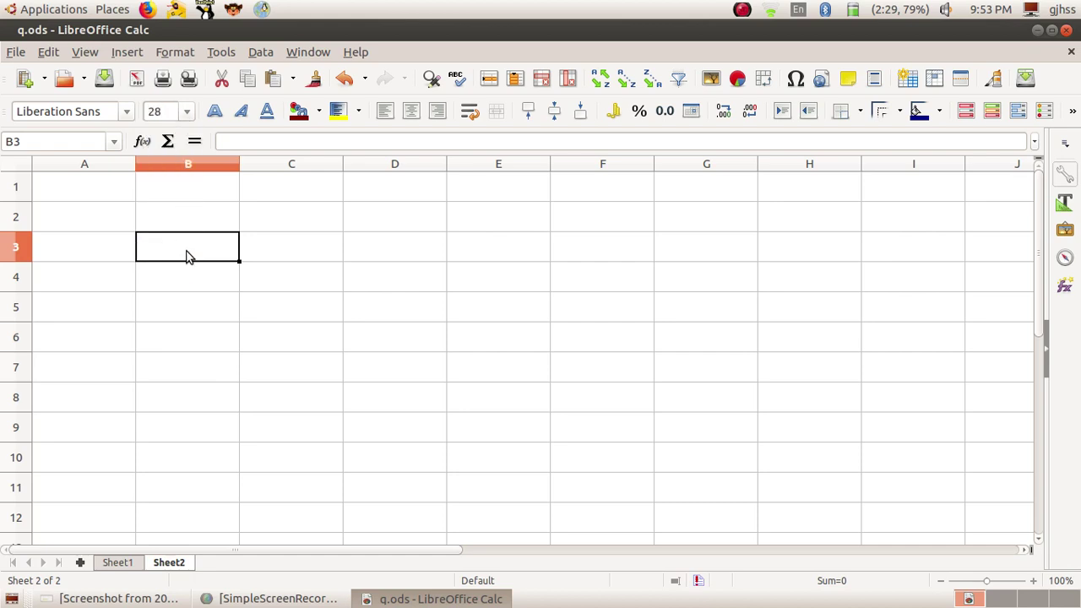
# Enter =DATEVALUE("22-08-2019") in cell B3, writing the date with hyphens
pyautogui.write('=D')
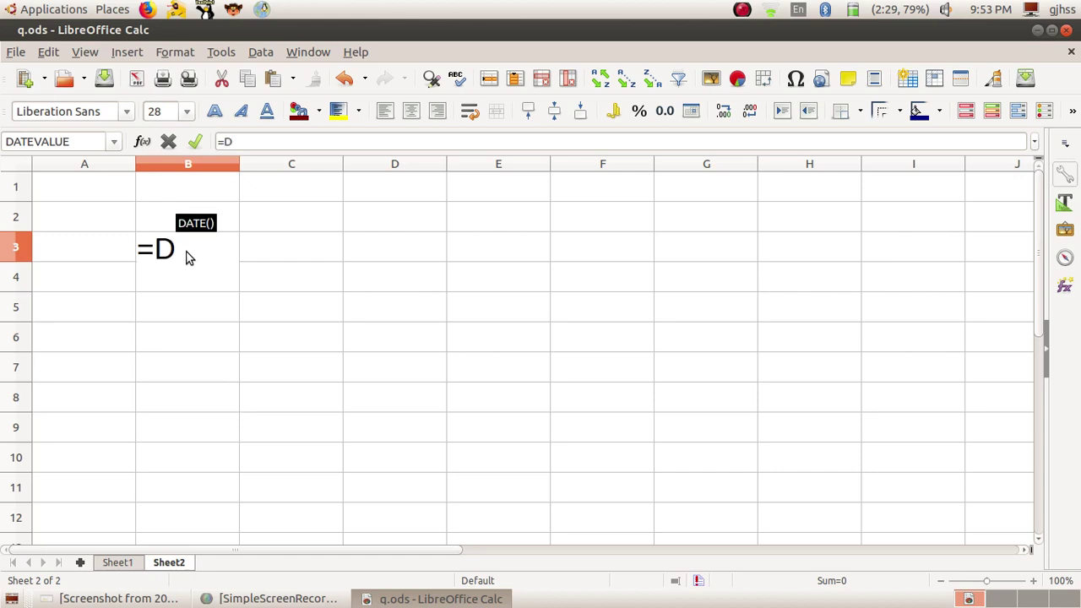
pyautogui.write('ATEVA')
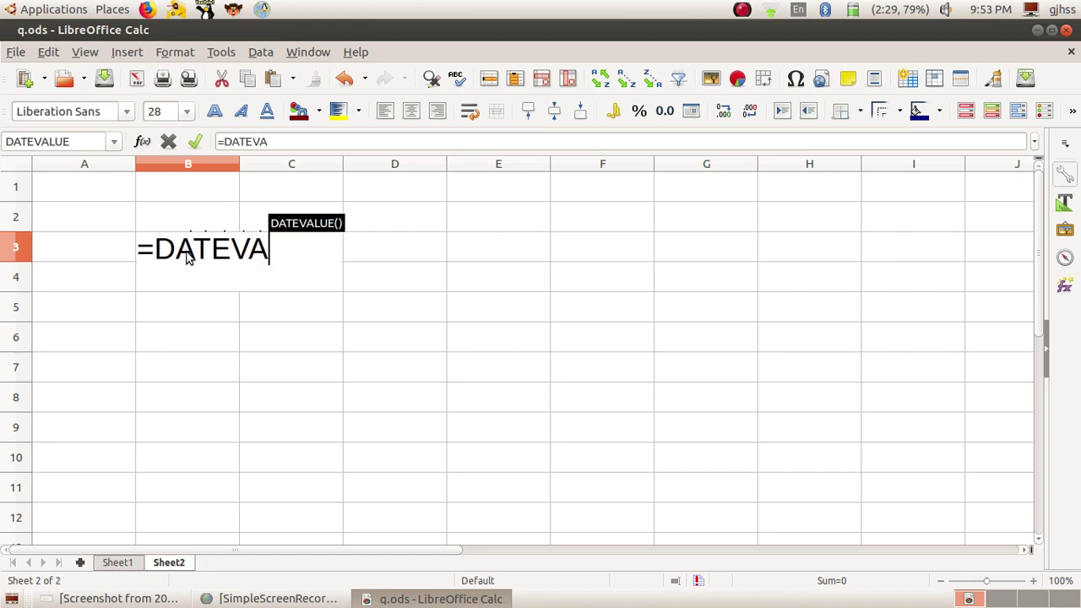
pyautogui.press('Return')
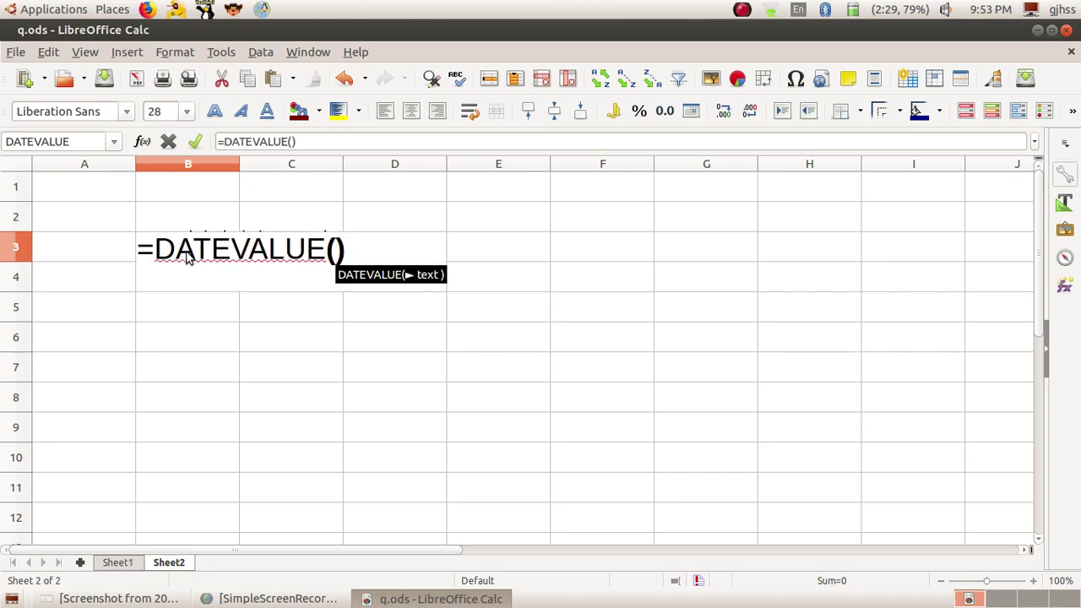
pyautogui.write('"22')
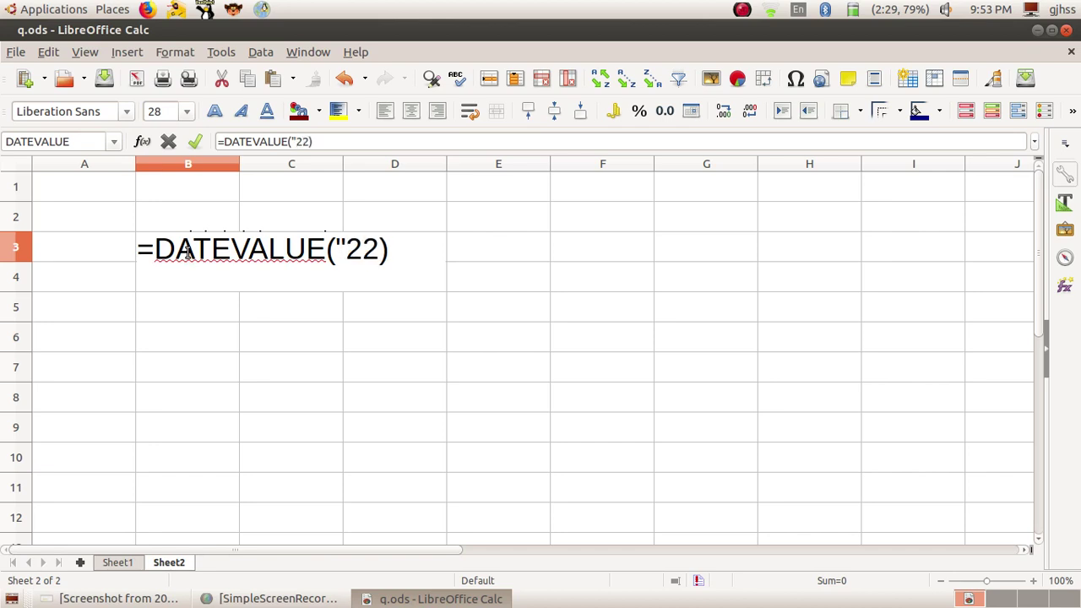
pyautogui.write('-08-')
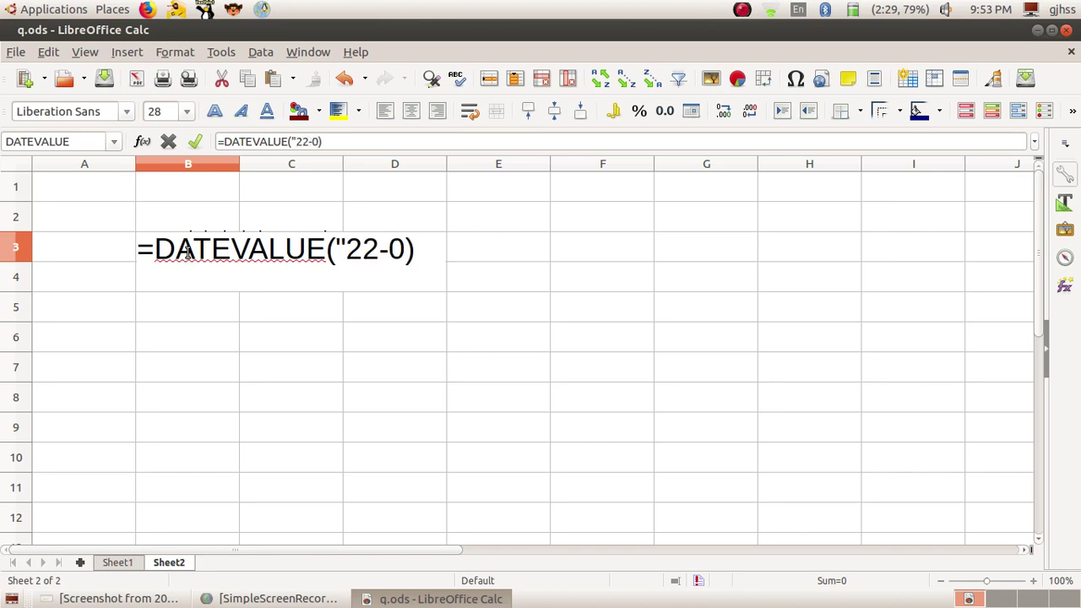
pyautogui.write('2019')
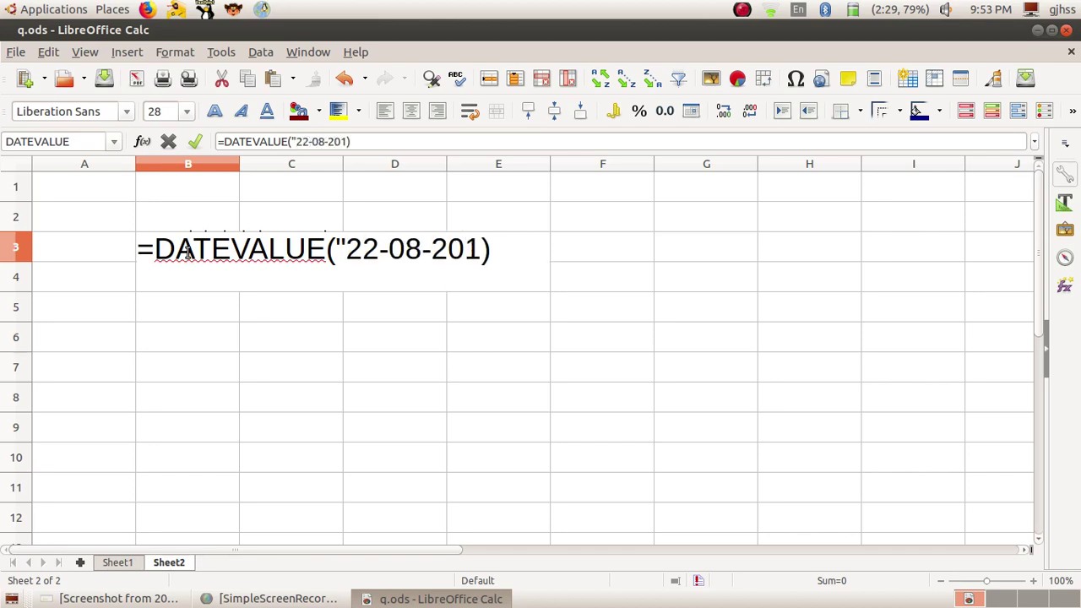
pyautogui.write('"')
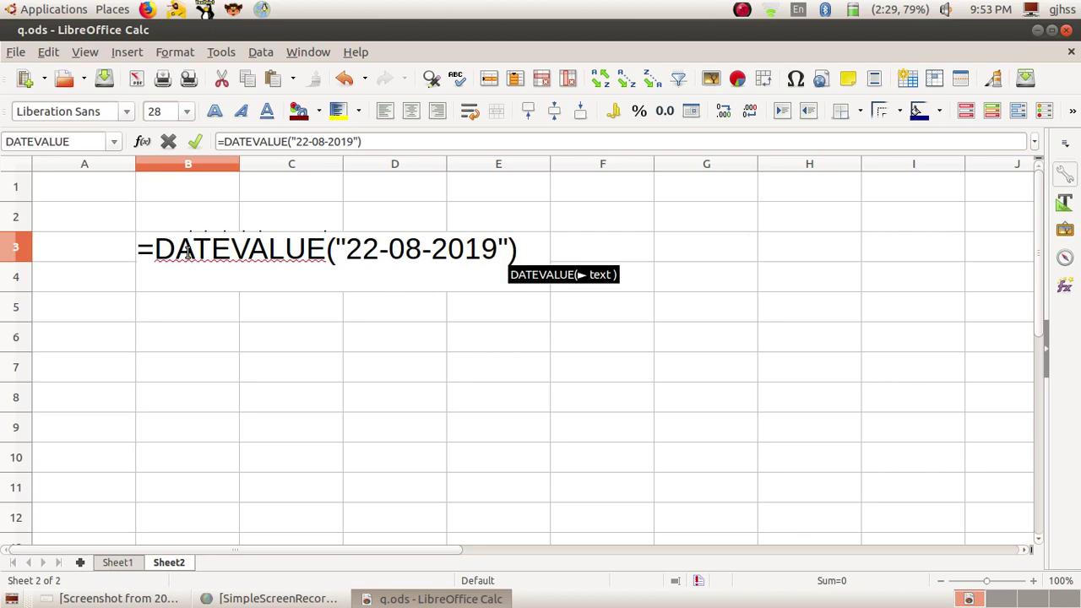
pyautogui.press('Return')
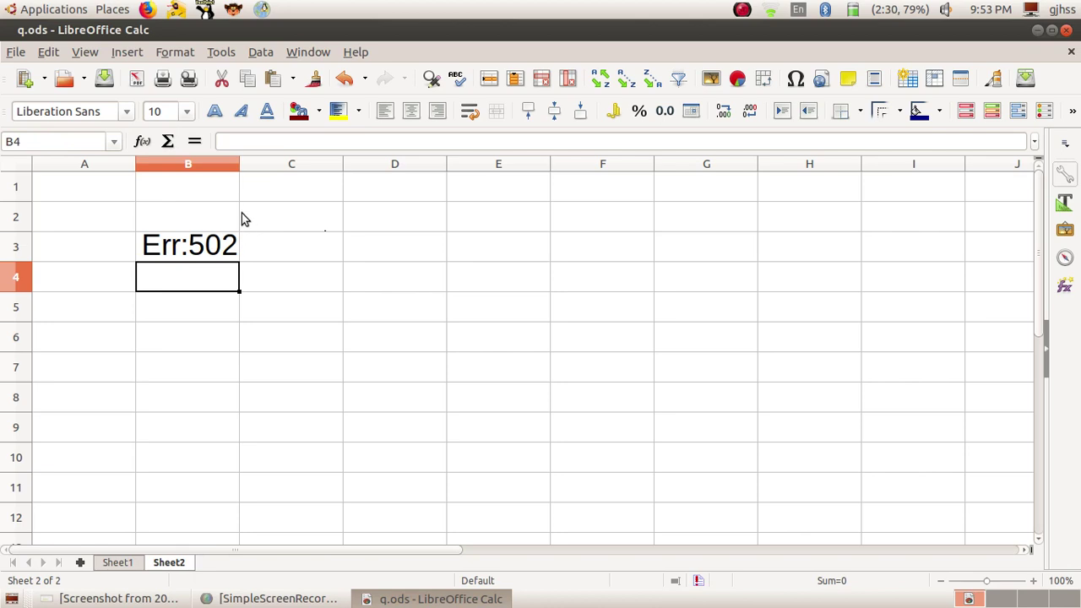
# Widen column B and review the DATEVALUE formula in cell B3 without changing it
pyautogui.moveTo(240, 169); pyautogui.dragTo(255, 169)
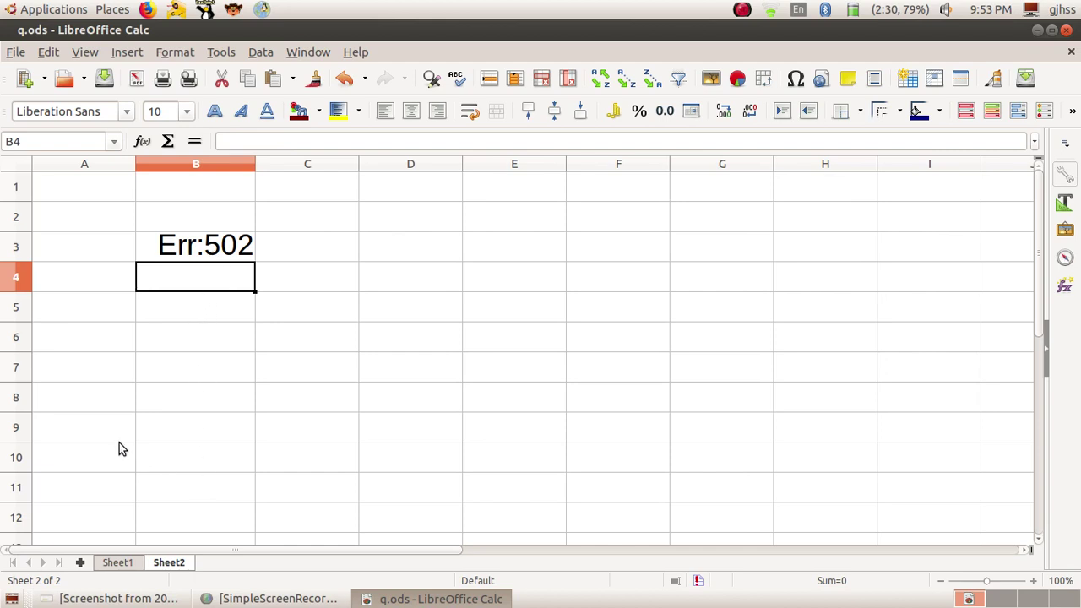
pyautogui.click(238, 245)
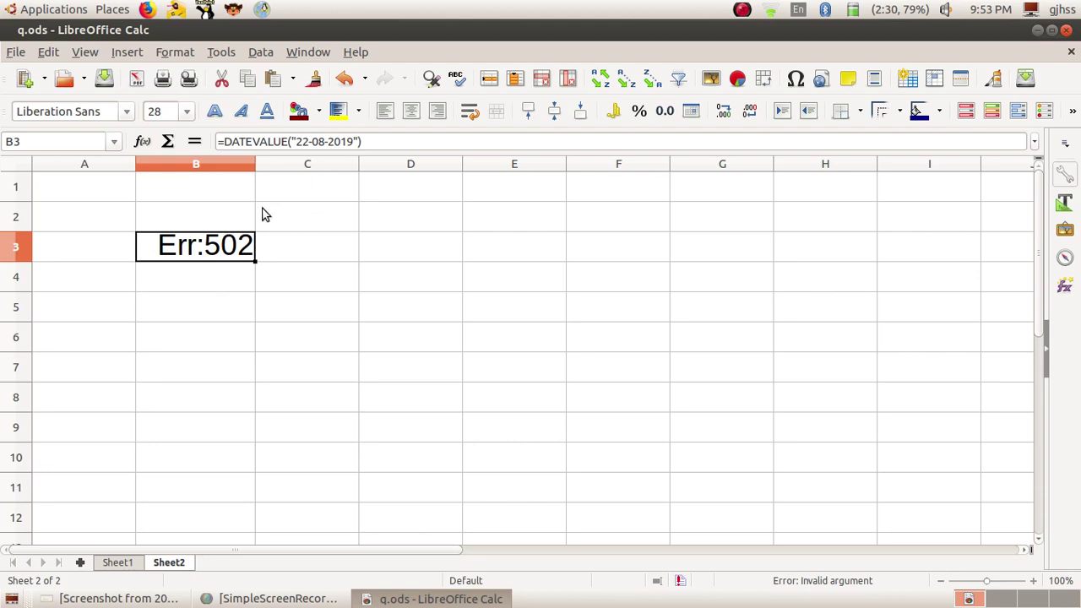
pyautogui.doubleClick(228, 250)
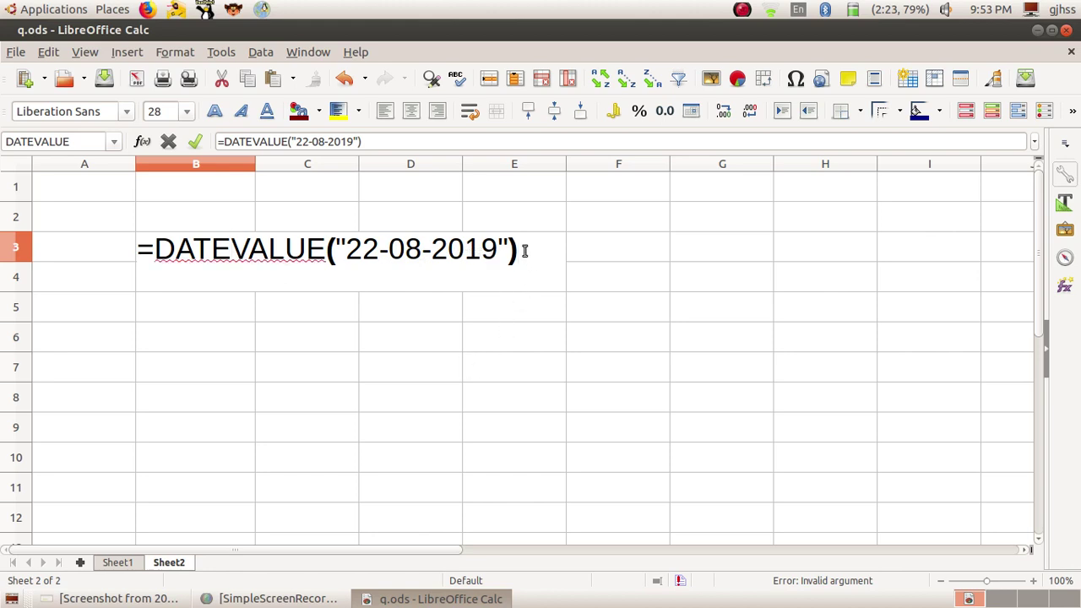
pyautogui.press('Return')
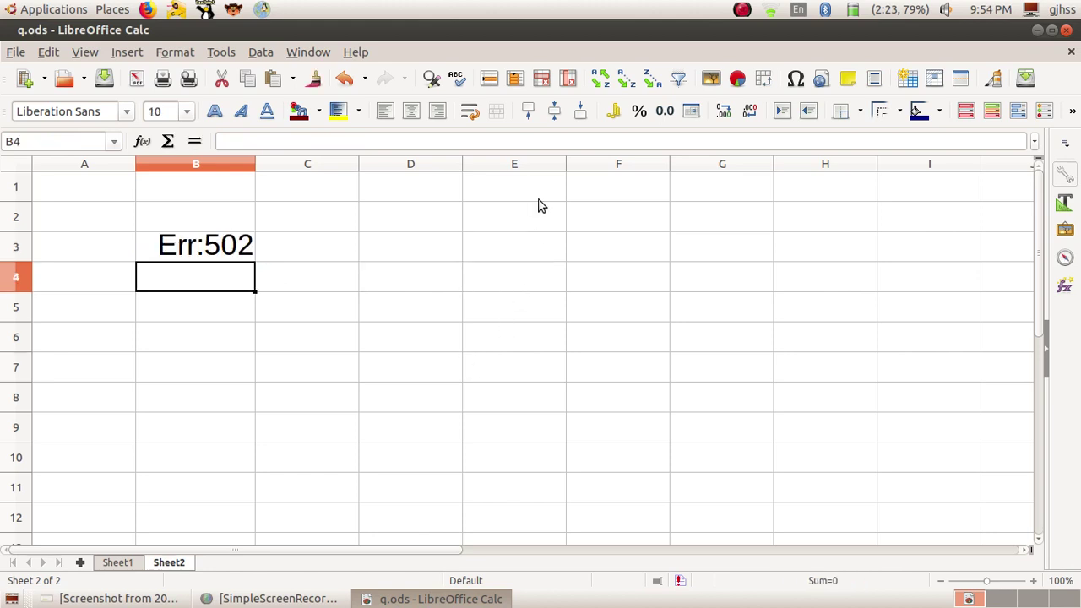
pyautogui.moveTo(255, 164); pyautogui.dragTo(302, 168)
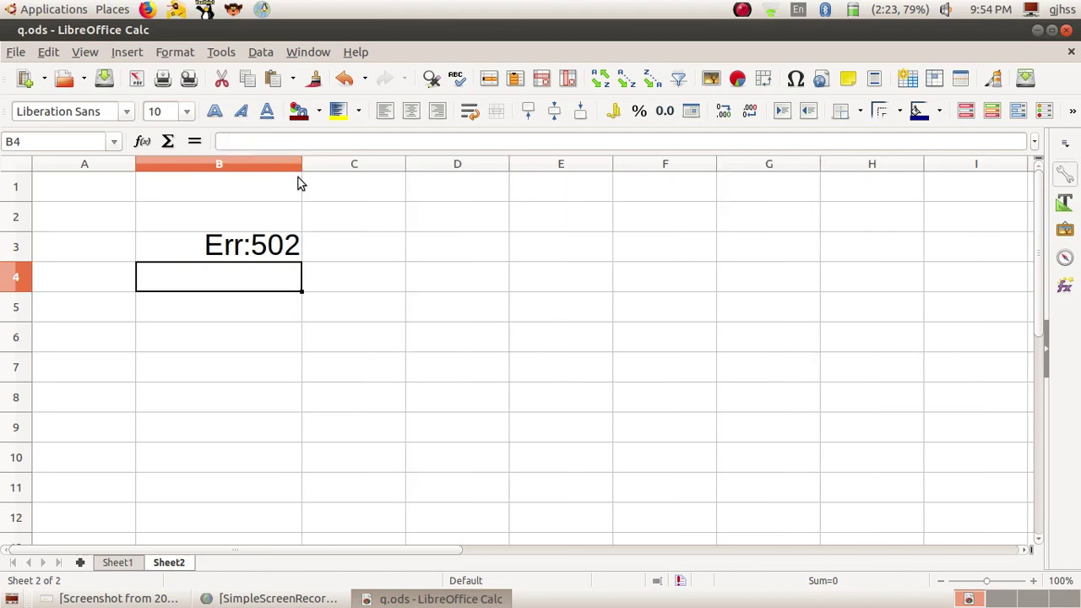
pyautogui.write('=')
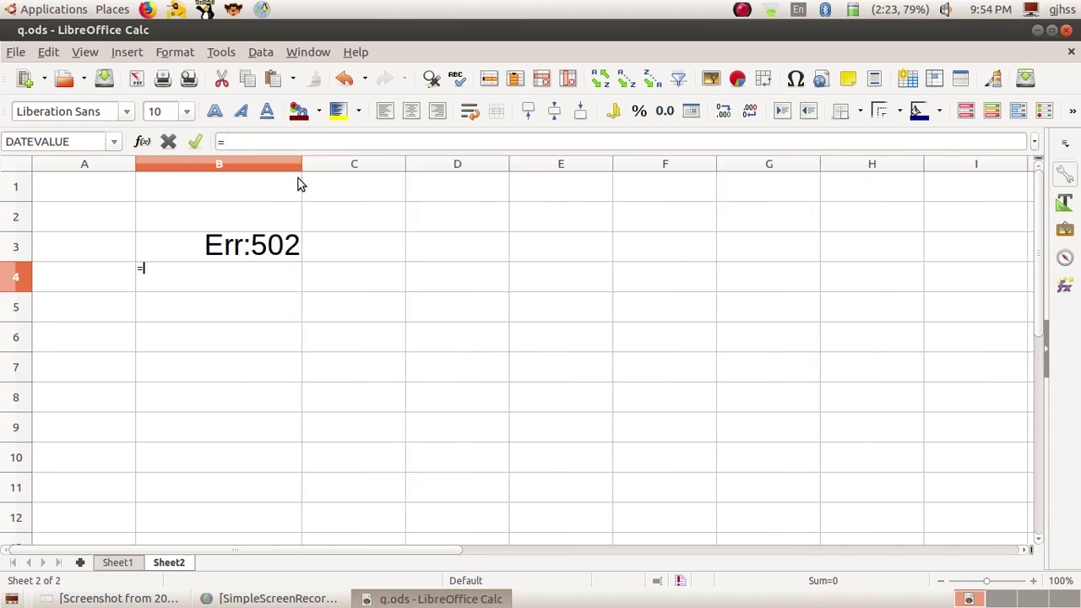
pyautogui.click(289, 245)
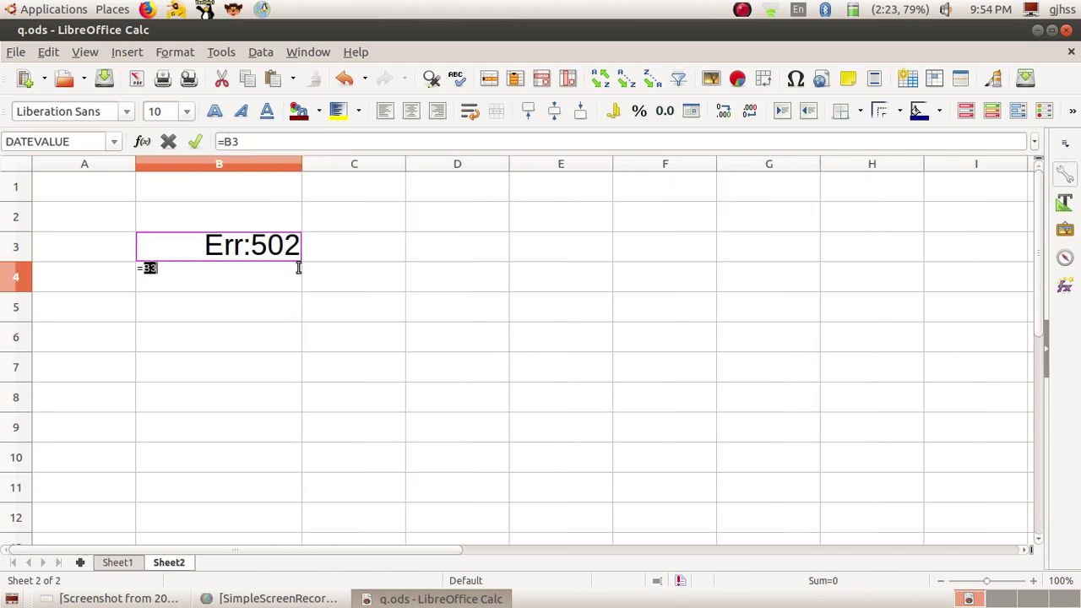
pyautogui.press('BackSpace')
pyautogui.press('BackSpace')
pyautogui.press('BackSpace')
pyautogui.click(205, 332)
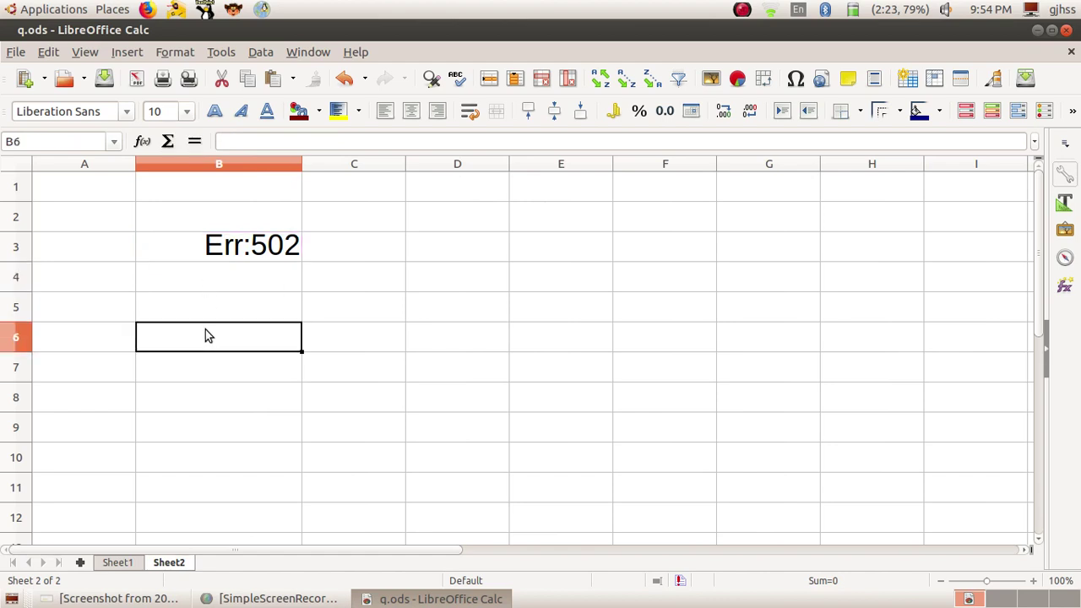
# Set the font size of cell B4 to 28
pyautogui.click(201, 282)
pyautogui.click(185, 112)
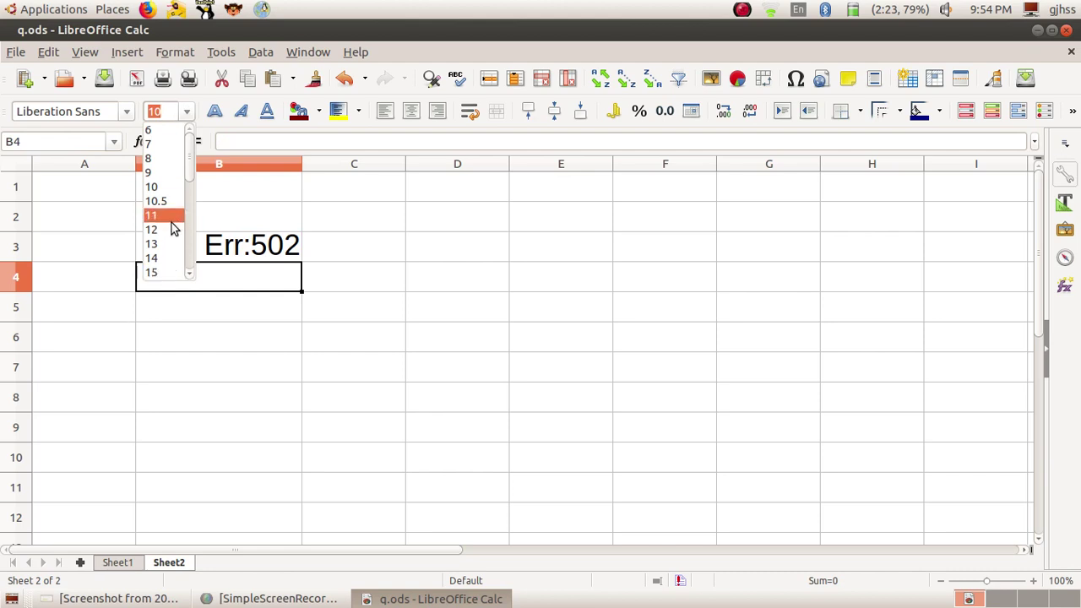
pyautogui.scroll(-2, 172, 226)
pyautogui.click(157, 245)
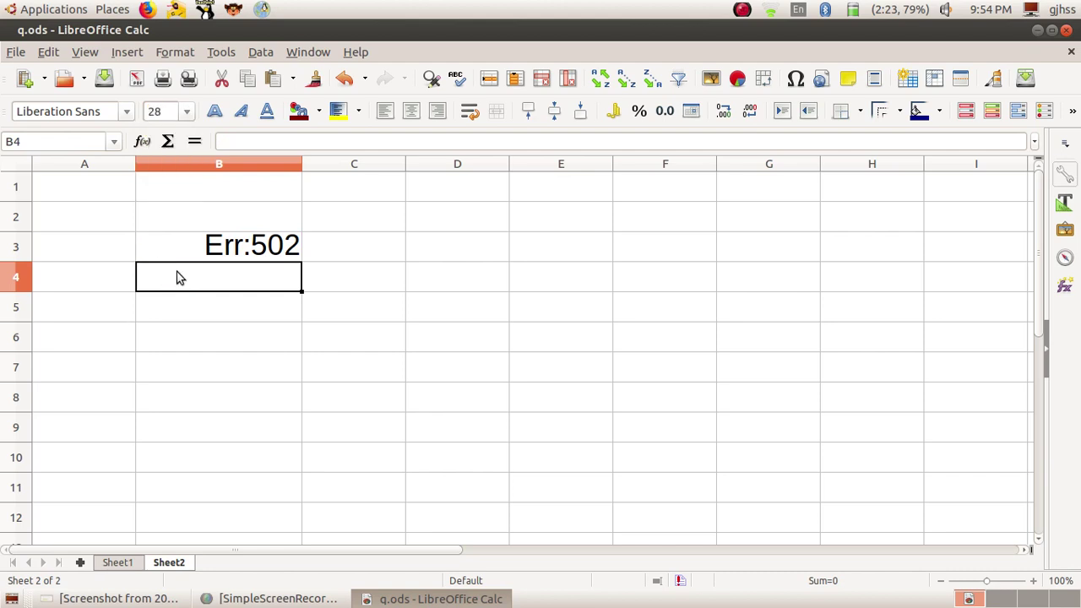
# Enter =DATEVALUE("22/08/2019") in cell B4, writing the date with slashes
pyautogui.write('=DATE')
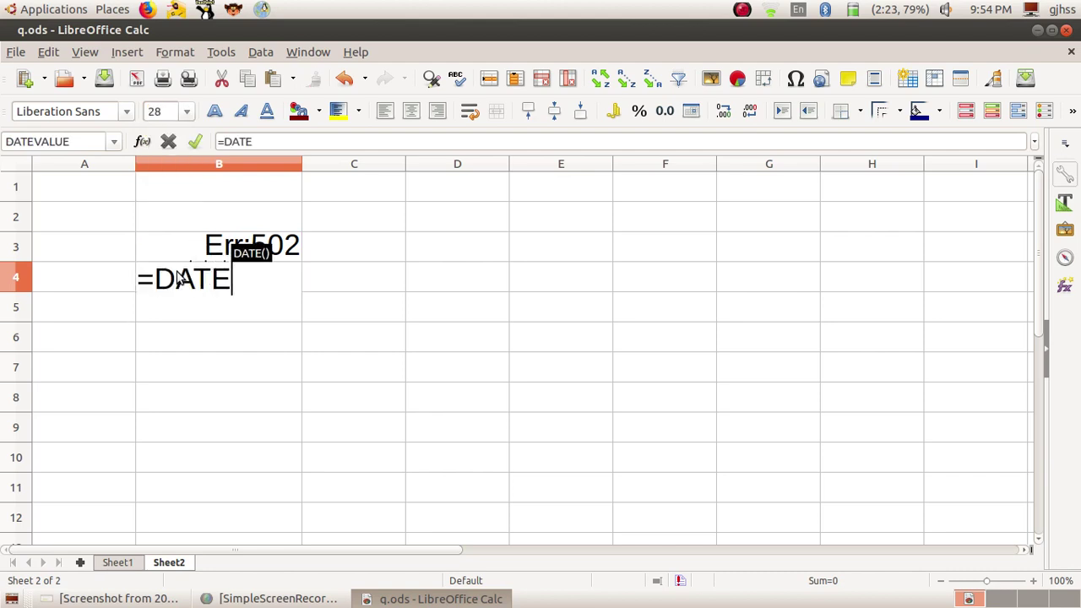
pyautogui.press('Return')
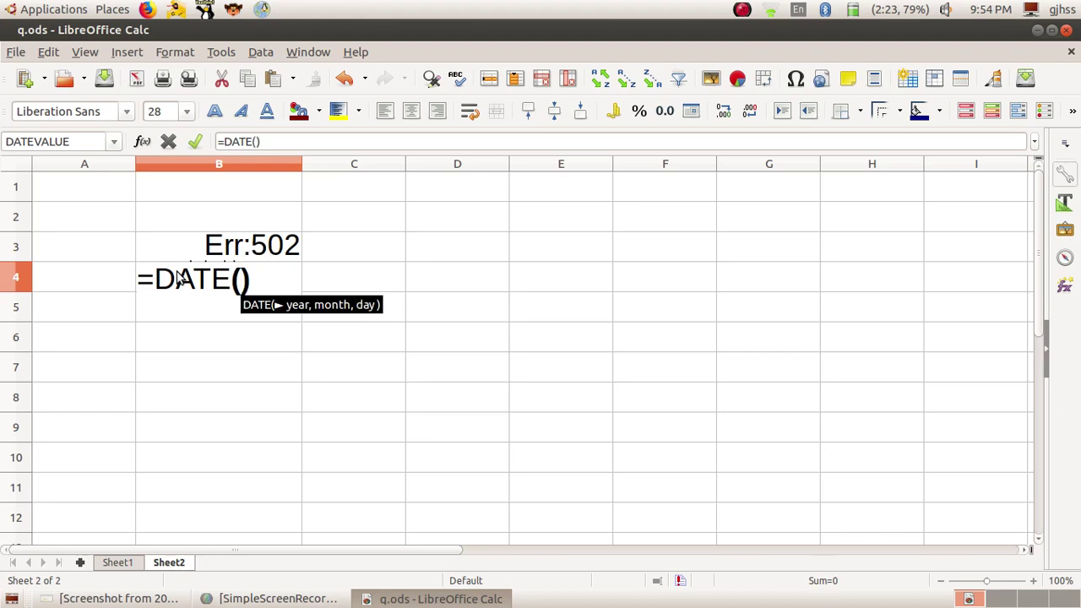
pyautogui.press('BackSpace')
pyautogui.press('Delete')
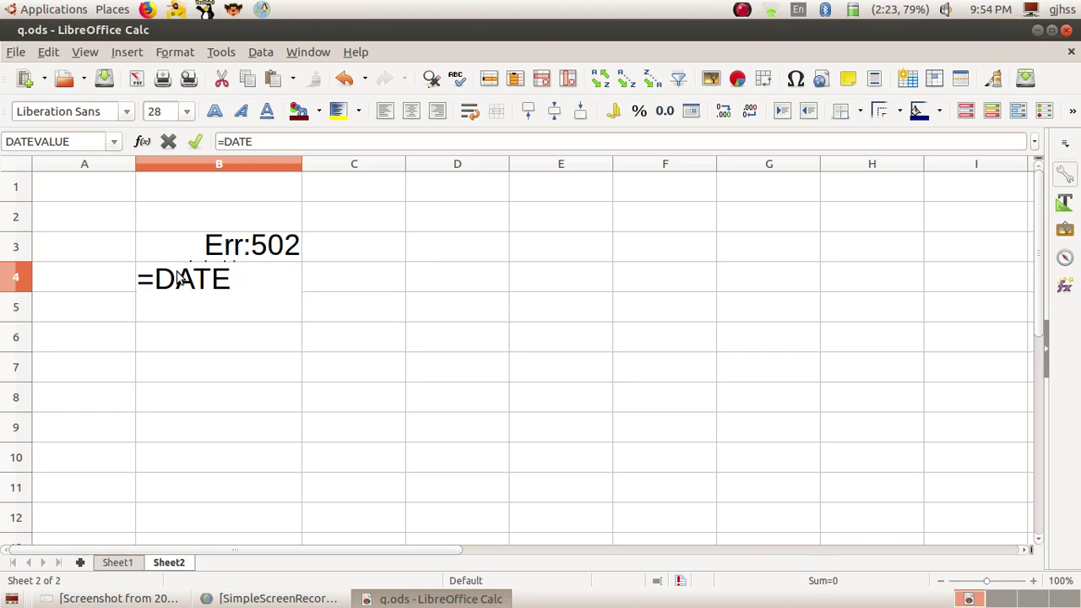
pyautogui.write('V')
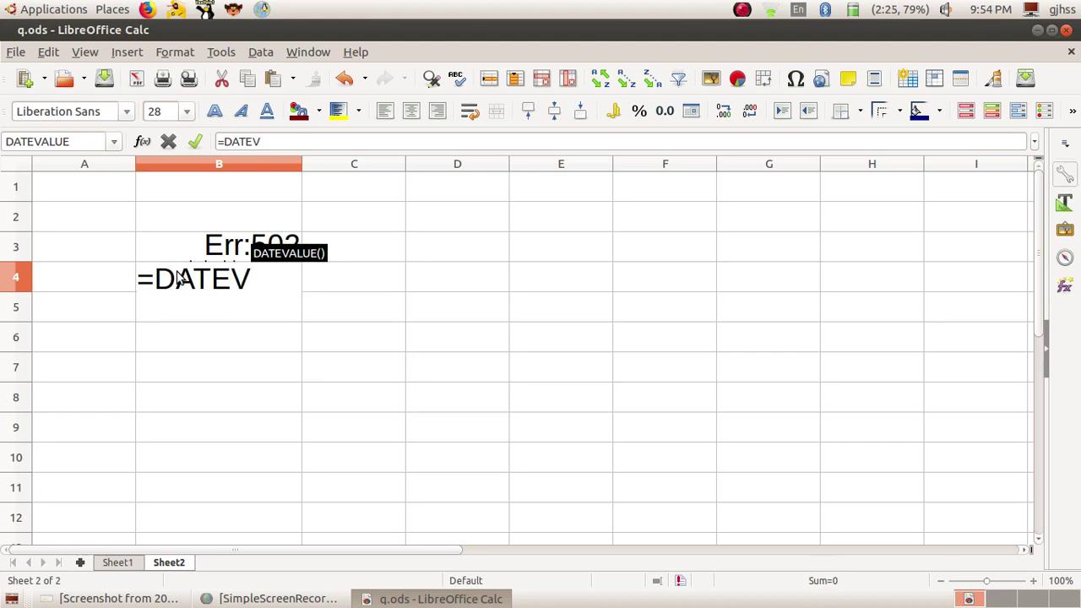
pyautogui.write('AL')
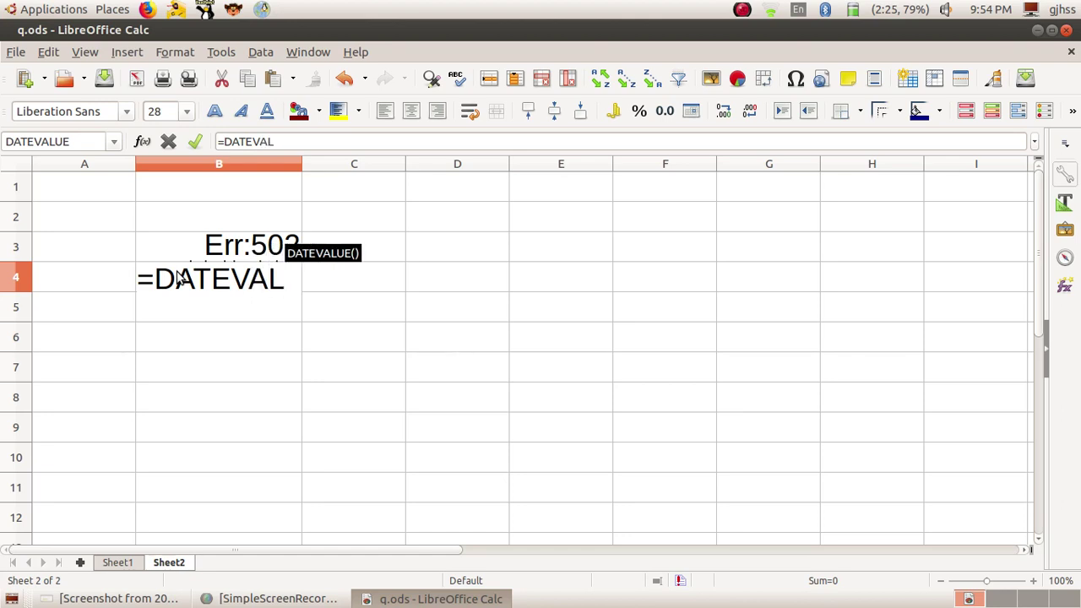
pyautogui.write('UE')
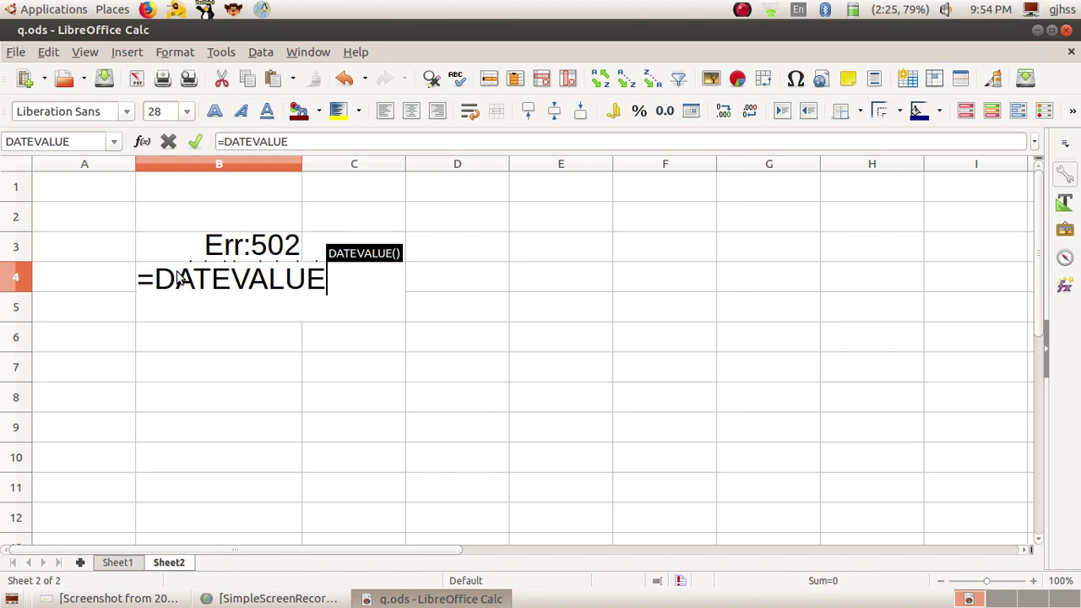
pyautogui.press('Return')
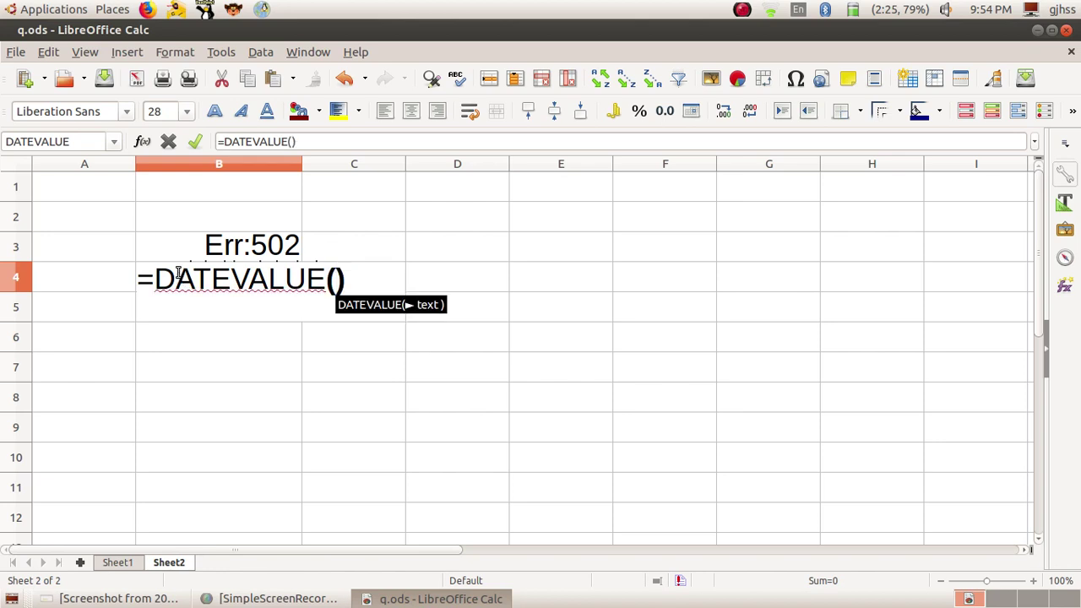
pyautogui.write('"22')
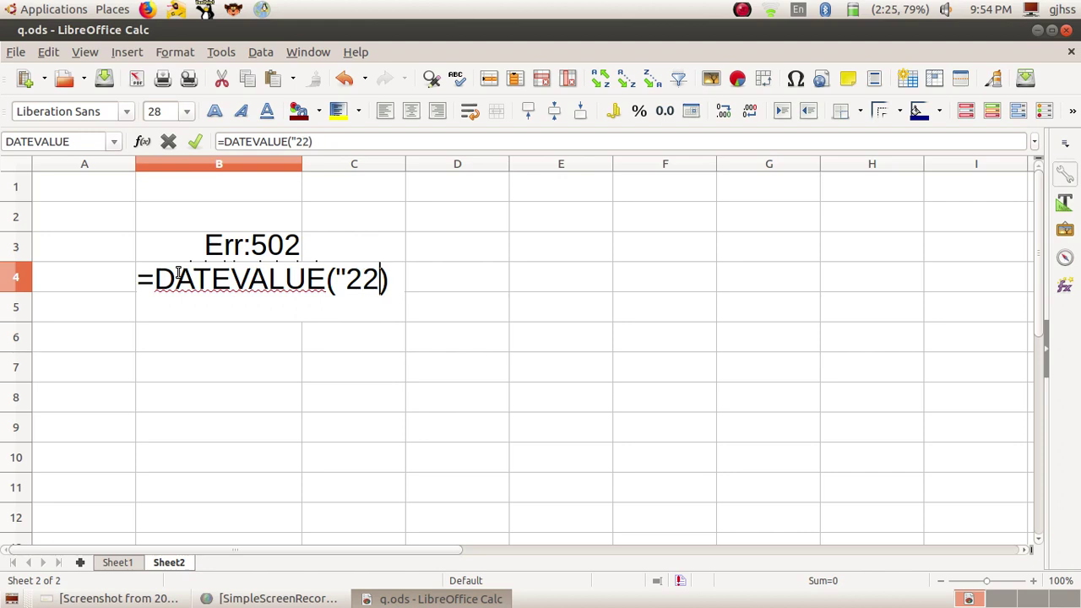
pyautogui.write('/08')
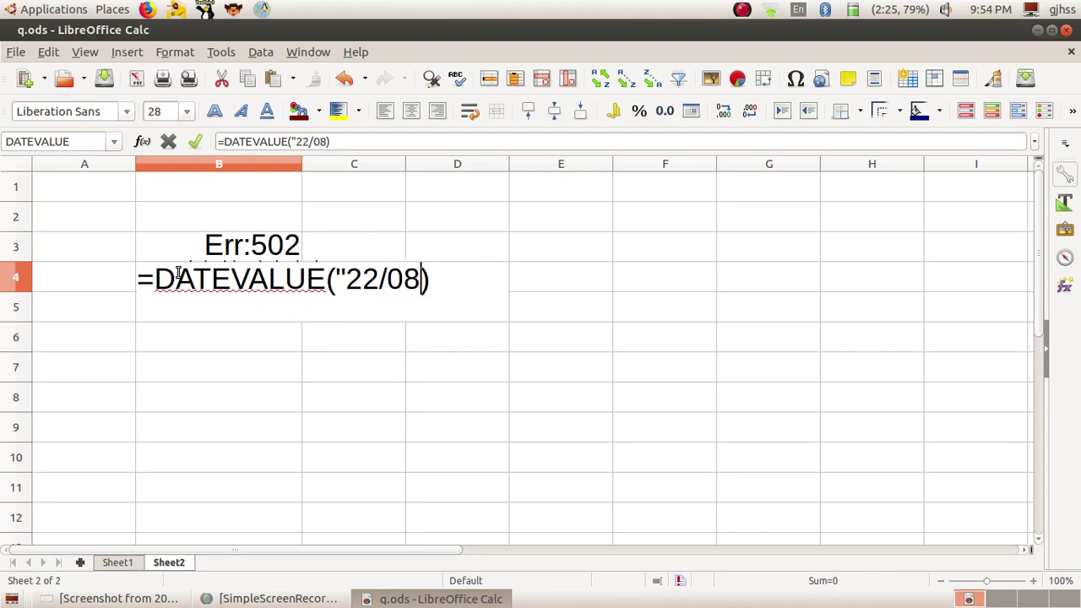
pyautogui.write('/201')
pyautogui.write('9"')
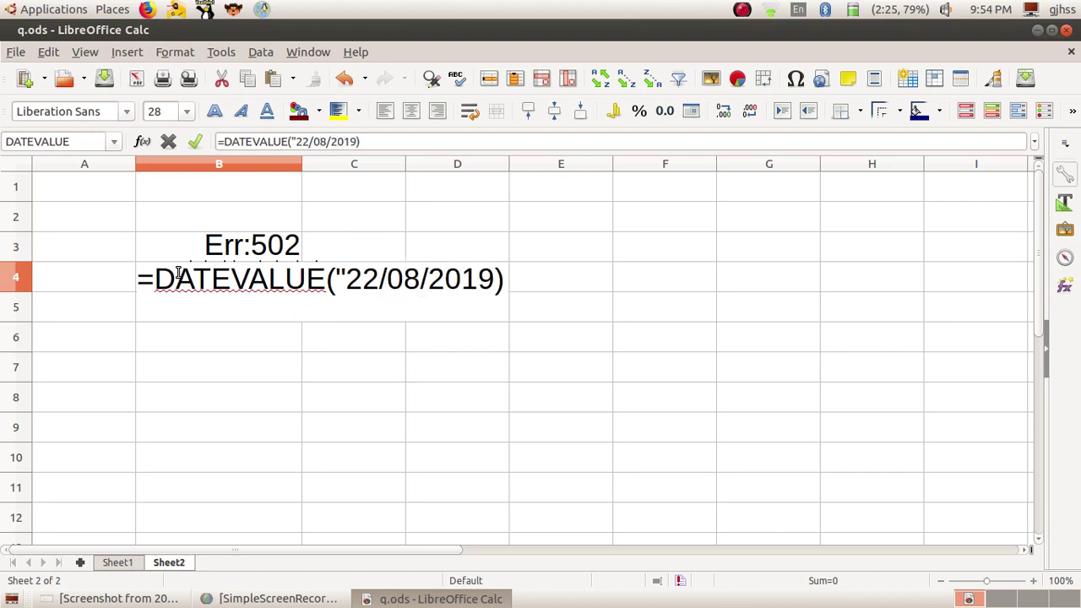
pyautogui.press('Return')
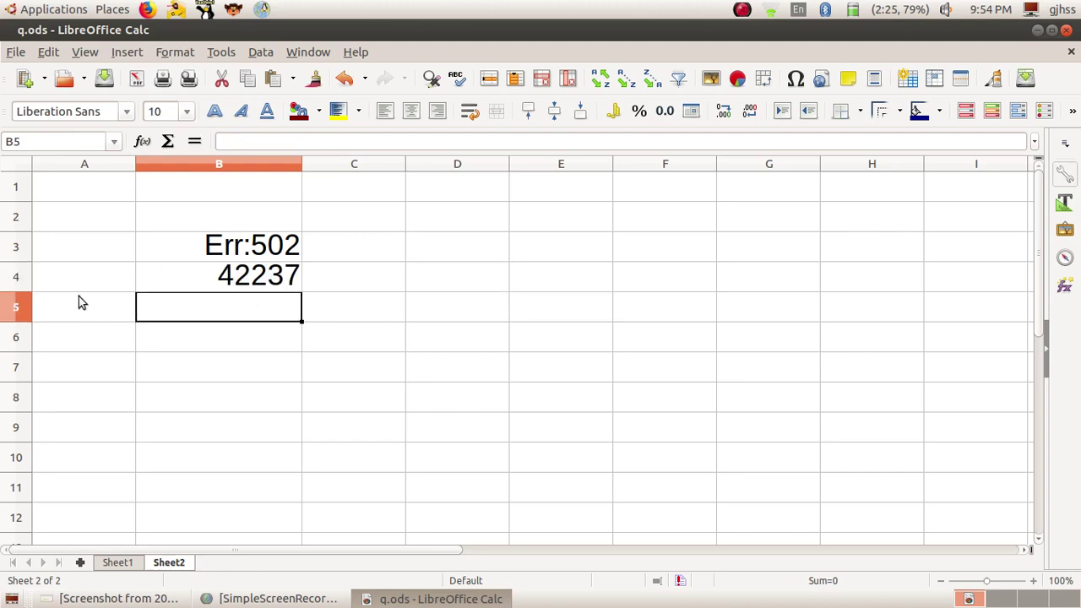
# Increase the height of row 4 to about 1.6 cm and review the formula in cell B3 without changing it
pyautogui.moveTo(16, 293); pyautogui.dragTo(14, 310)
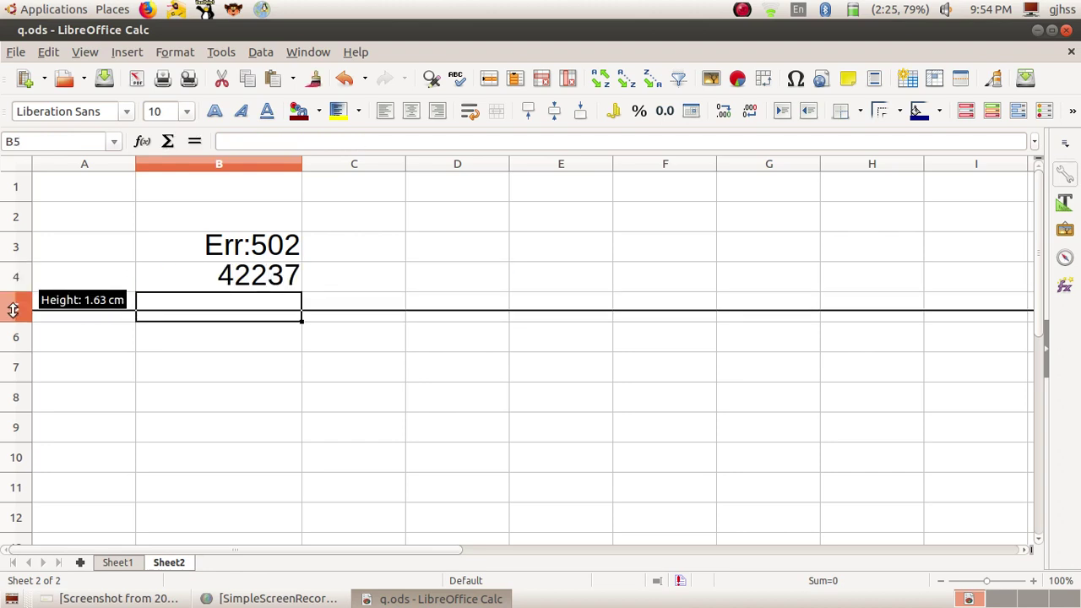
pyautogui.doubleClick(201, 256)
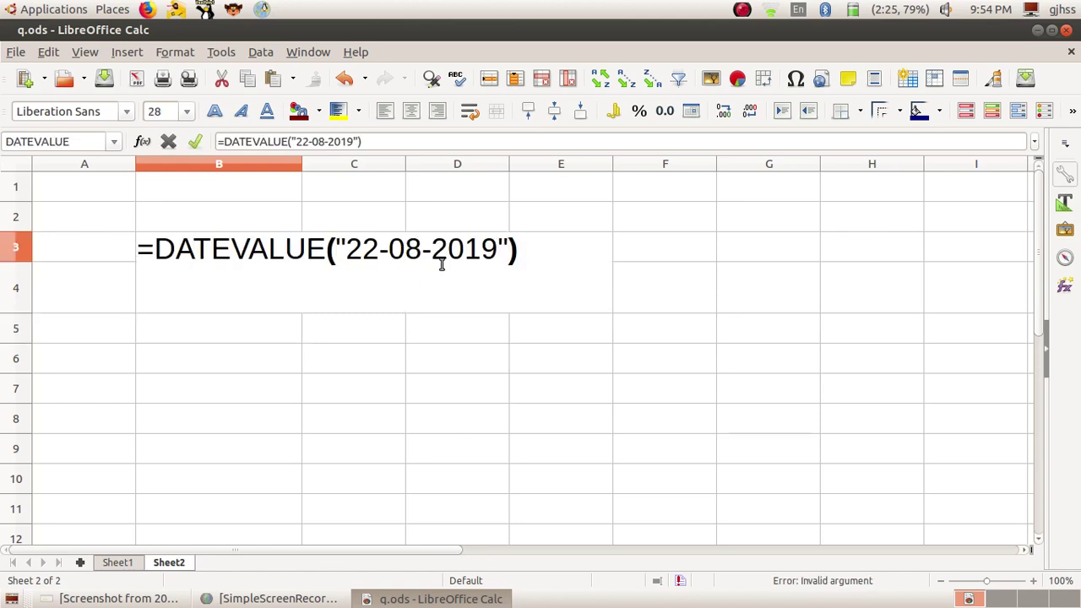
pyautogui.press('Return')
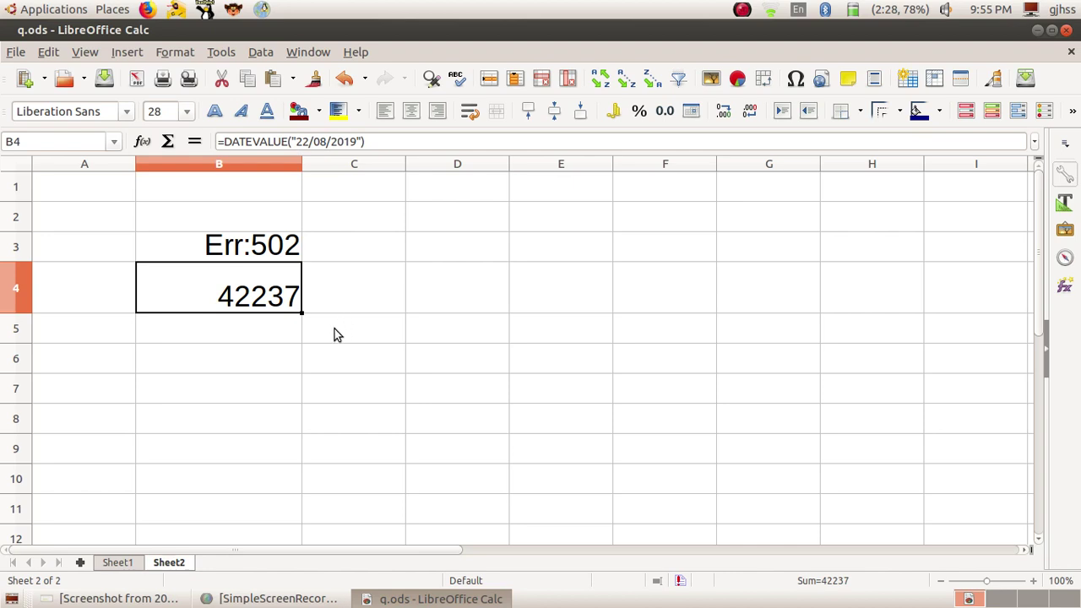
pyautogui.click(266, 332)
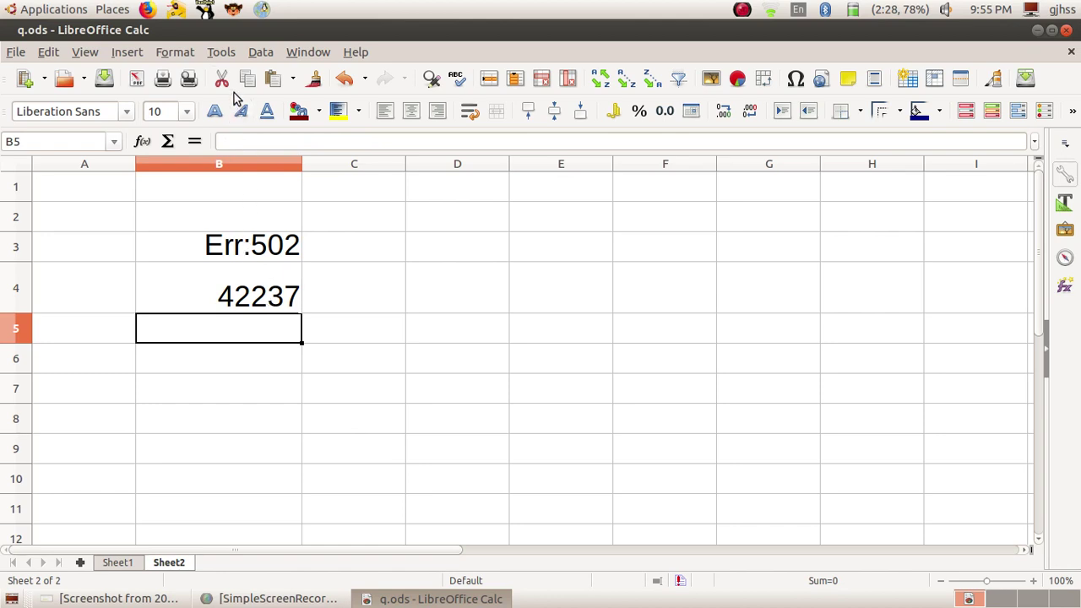
pyautogui.click(224, 54)
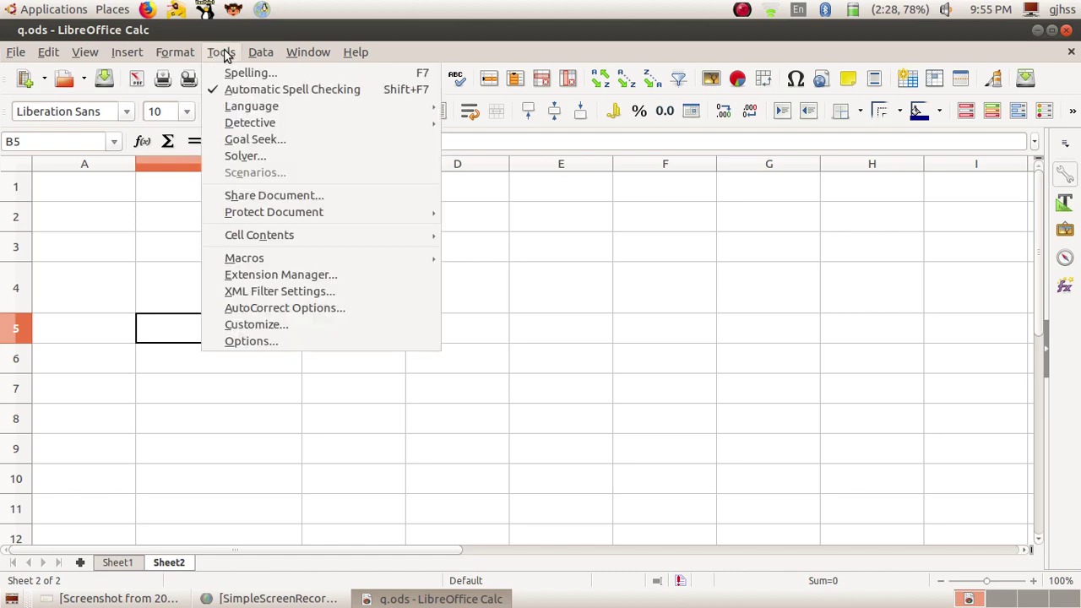
pyautogui.click(245, 346)
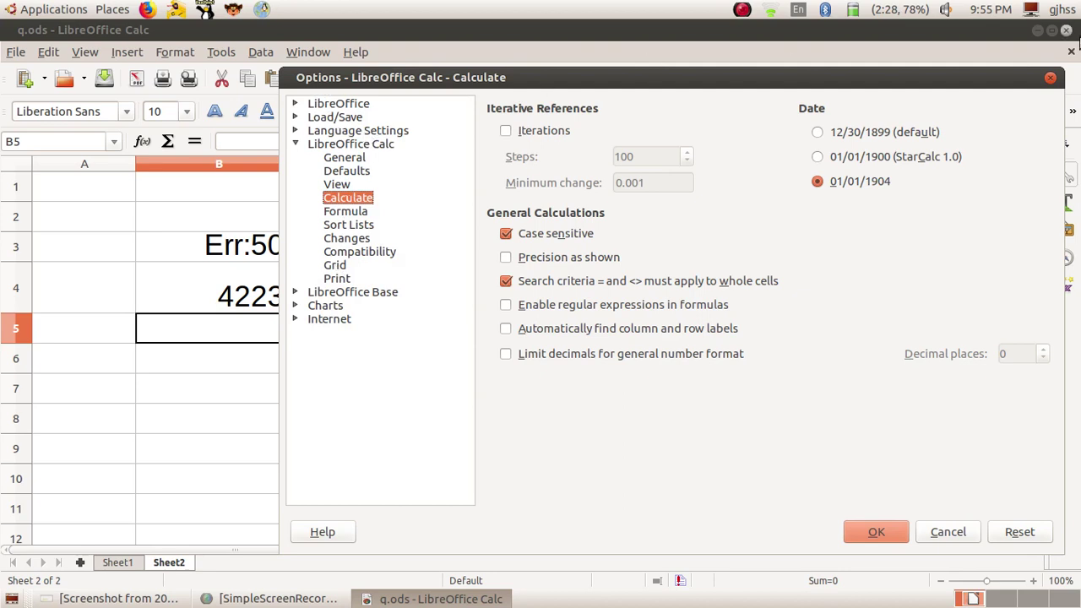
pyautogui.click(1049, 79)
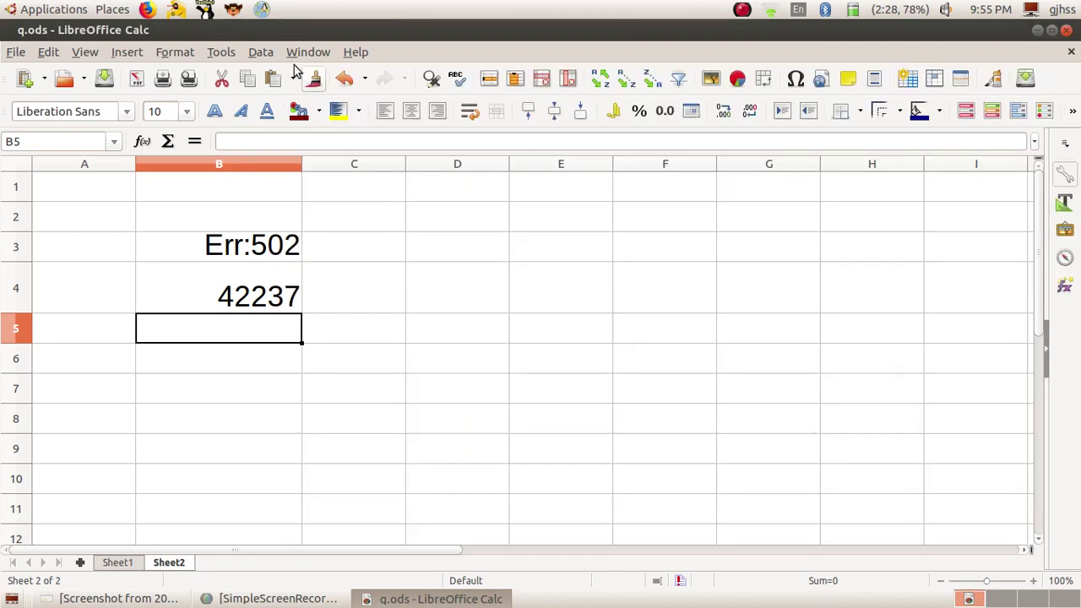
# Examine the date acceptance patterns in the language settings of the program options, leaving them as they are
pyautogui.click(223, 54)
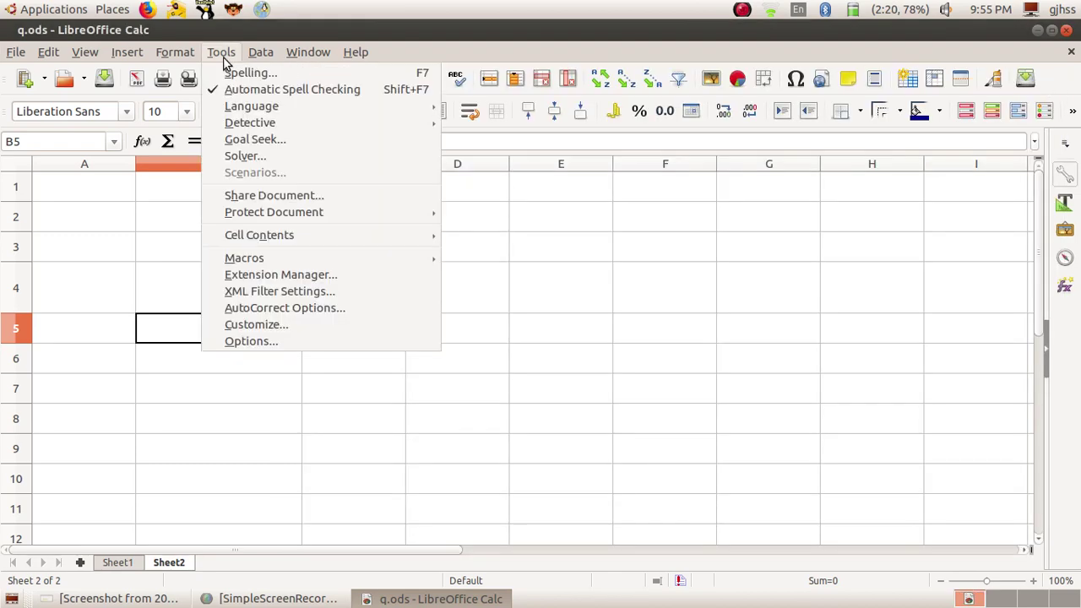
pyautogui.click(229, 342)
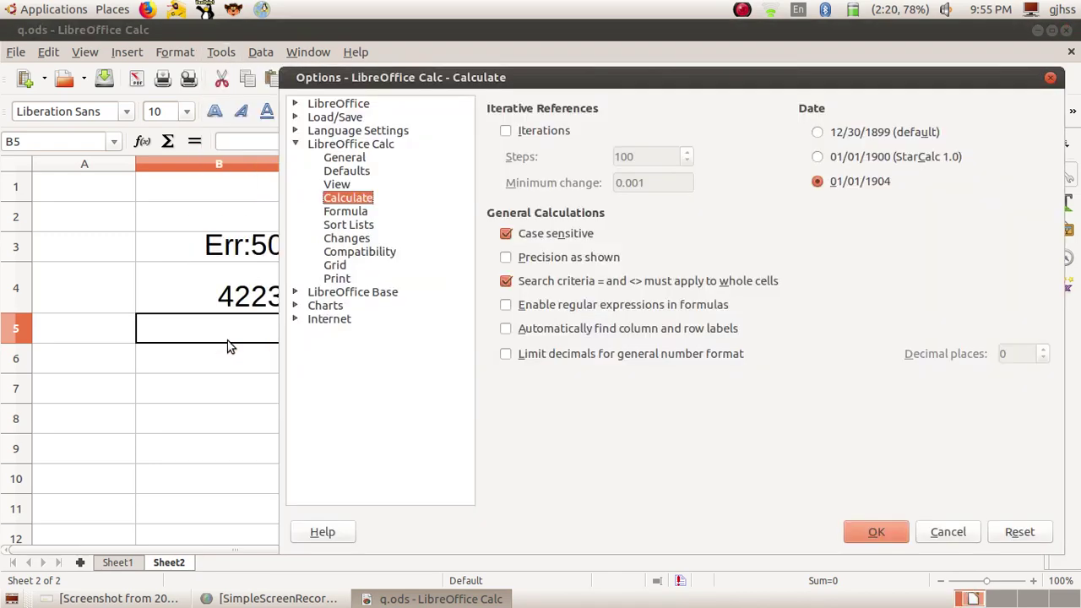
pyautogui.click(358, 132)
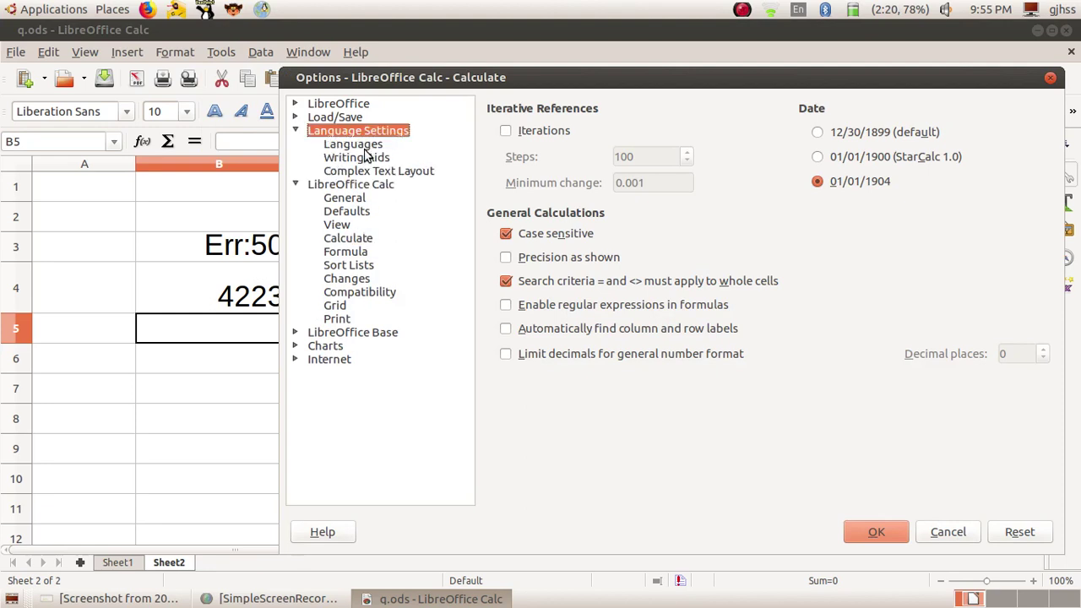
pyautogui.click(364, 146)
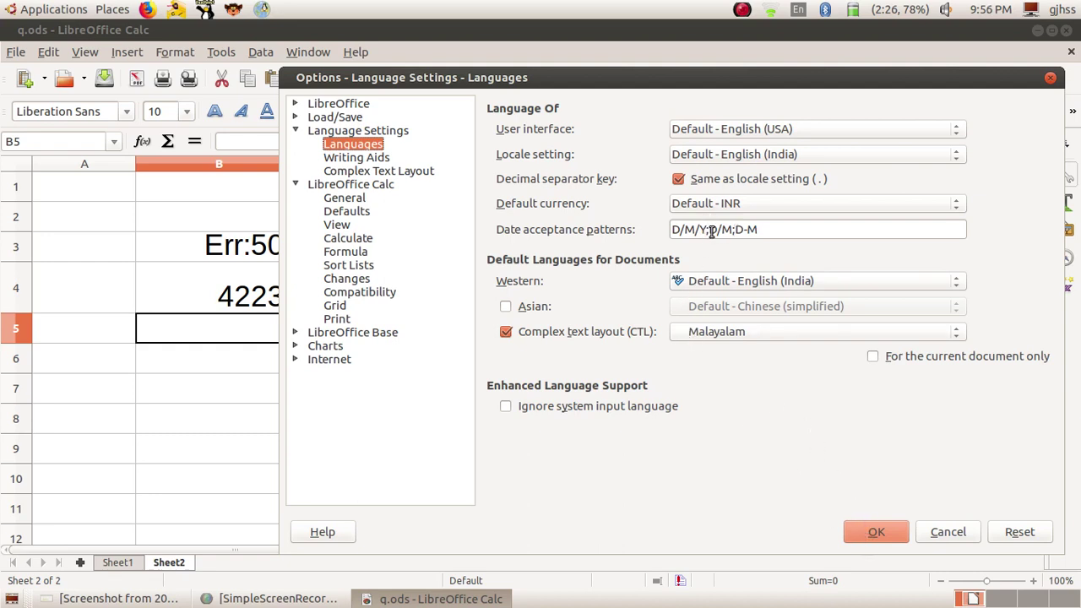
pyautogui.click(875, 534)
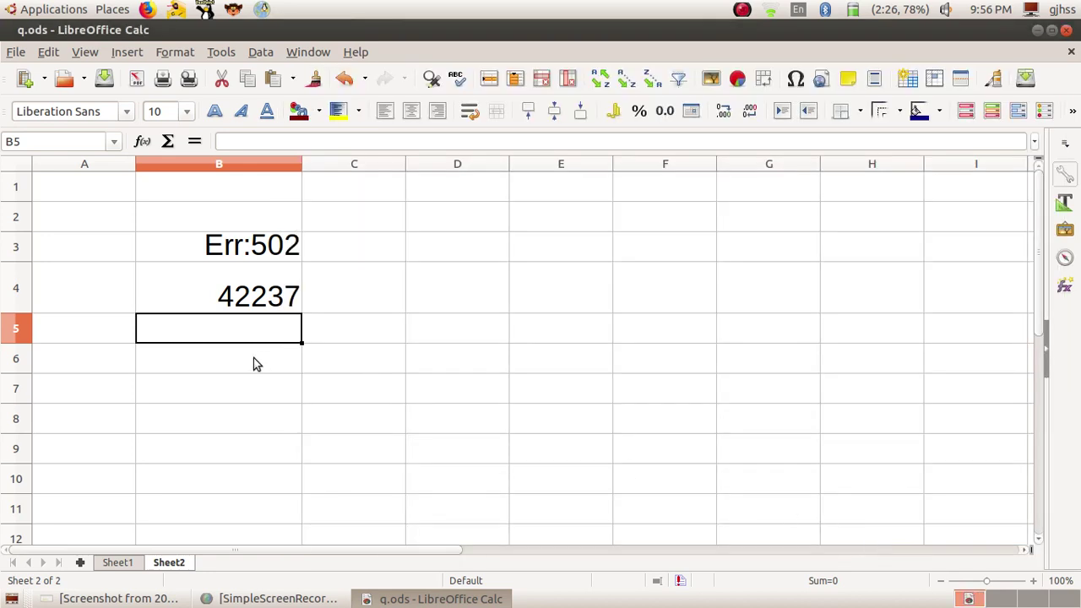
# Set the font size of cell B5 to 28
pyautogui.write('=')
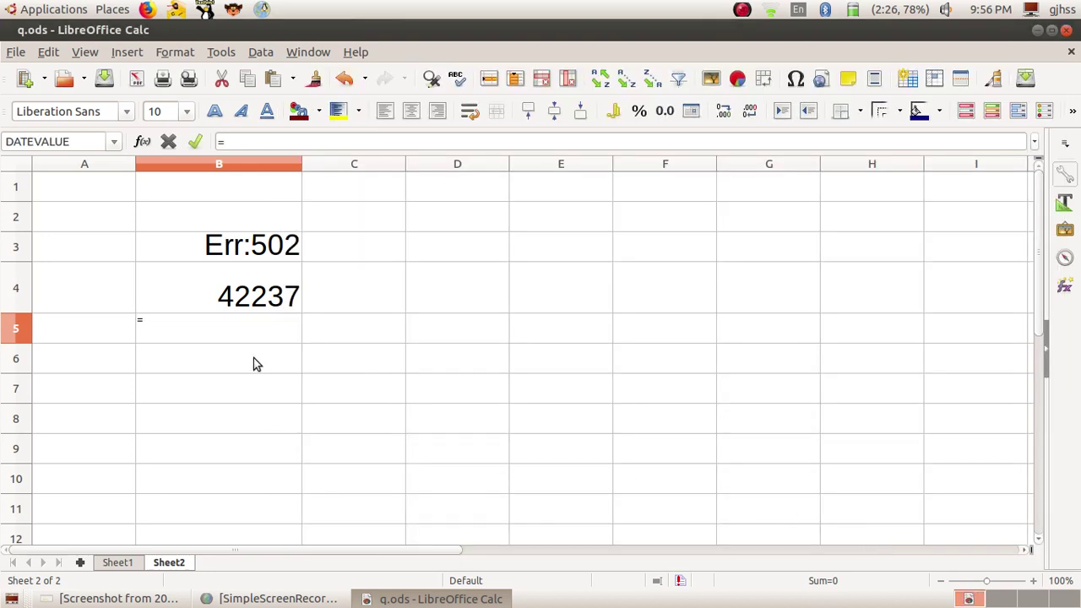
pyautogui.press('BackSpace')
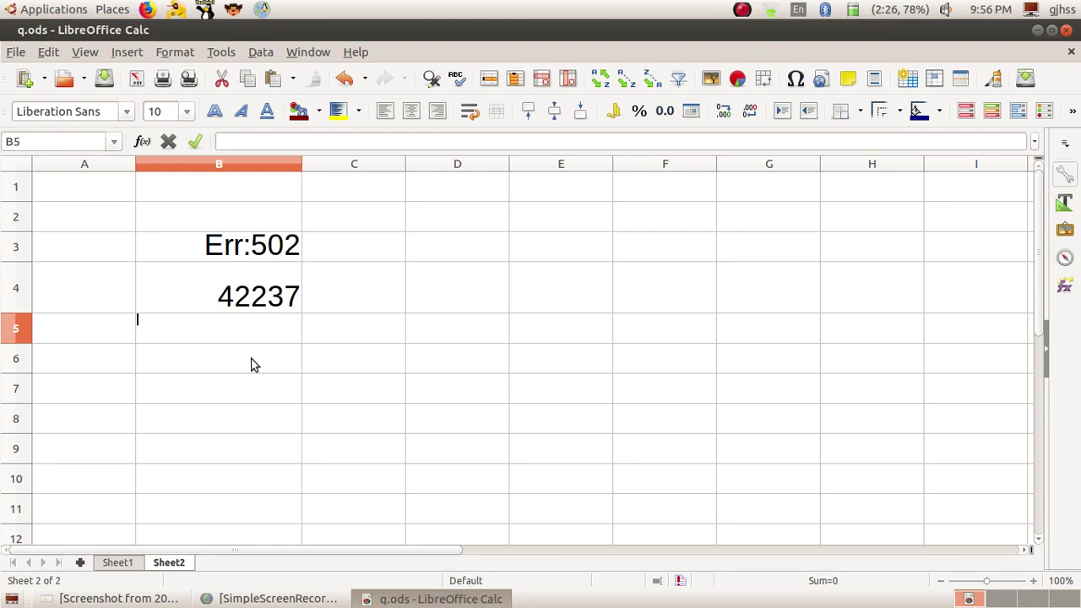
pyautogui.click(187, 115)
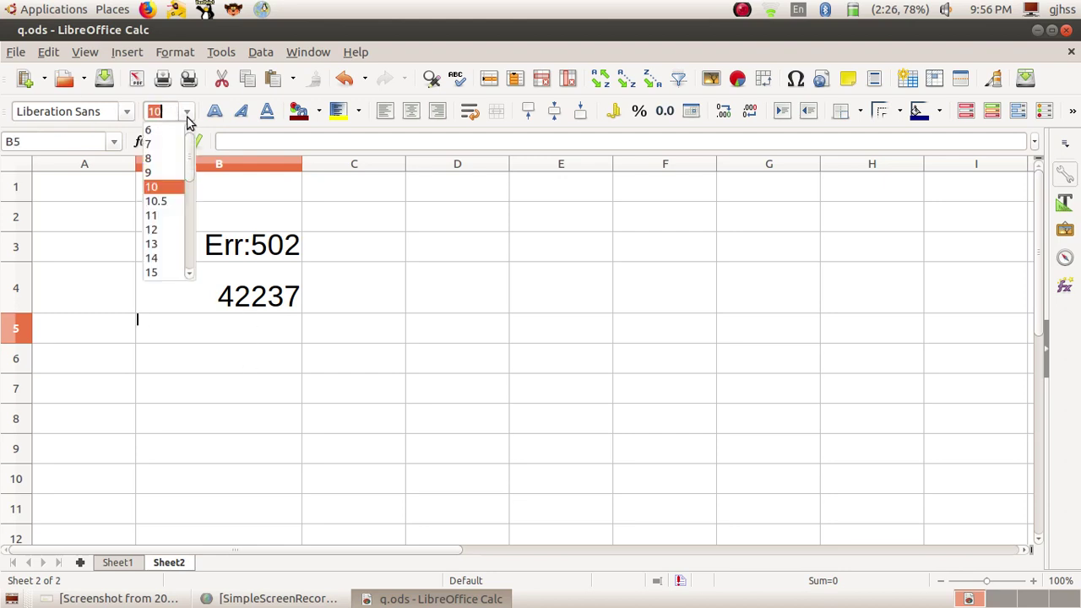
pyautogui.scroll(-5, 160, 254)
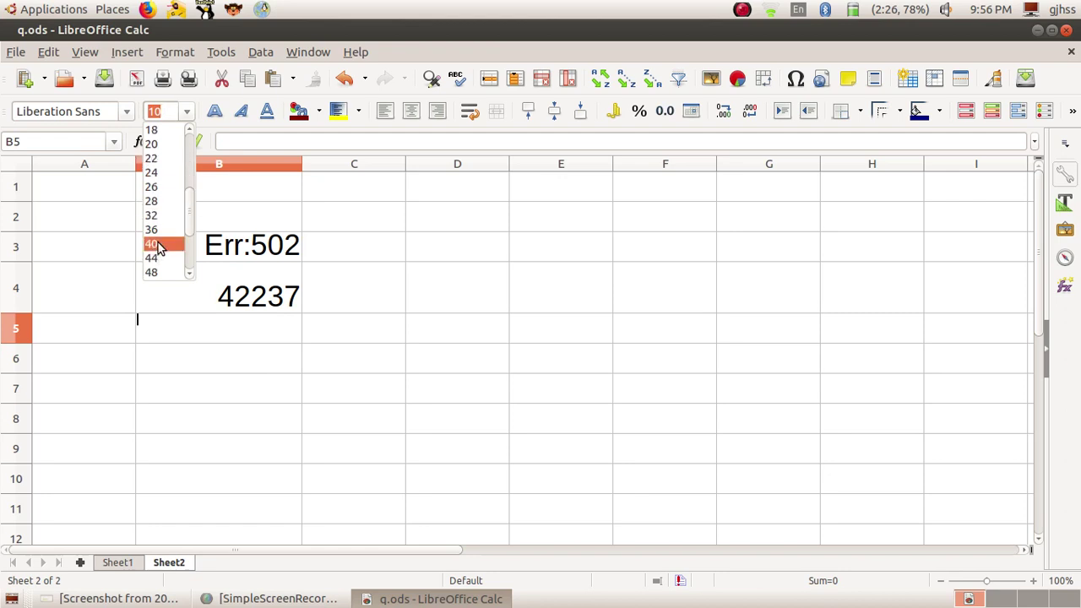
pyautogui.click(154, 201)
# Enter =DATEVALUE("22-08") in cell B5, writing only the day and month separated by a hyphen
pyautogui.write('=DATE')
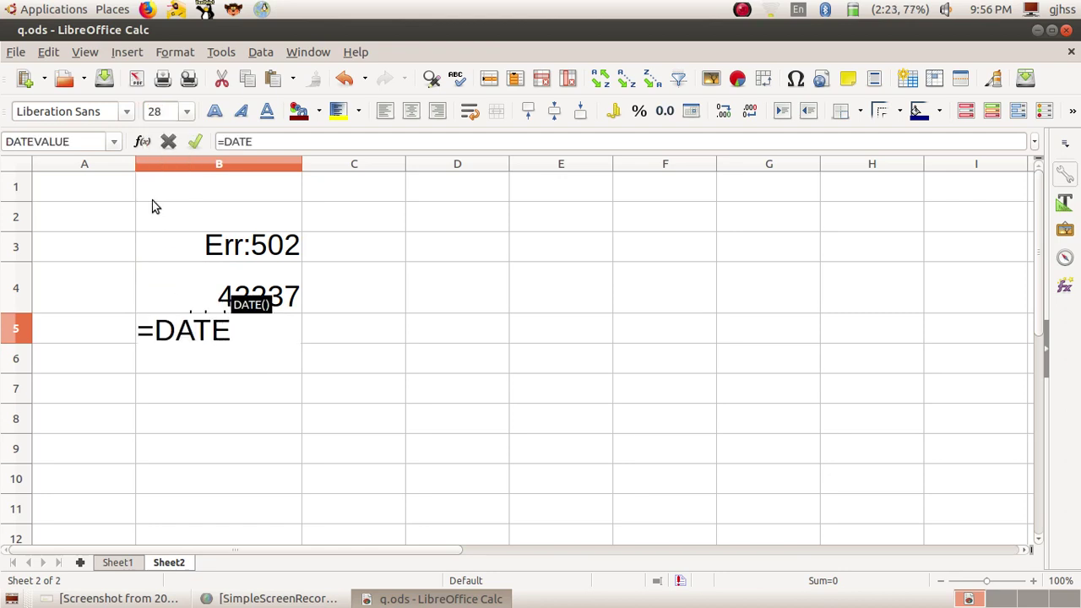
pyautogui.write('V')
pyautogui.press('Return')
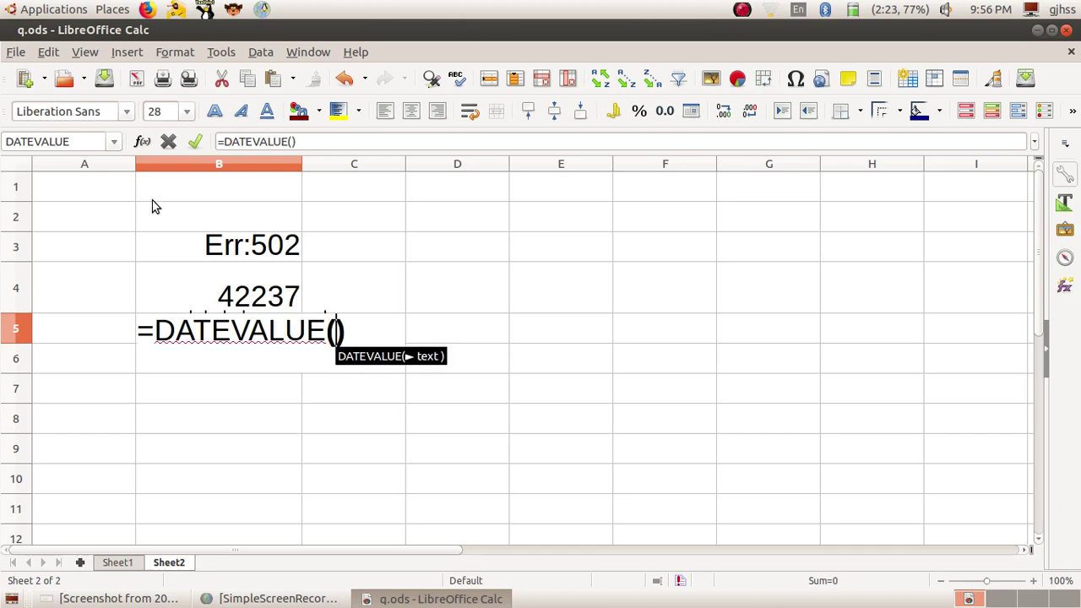
pyautogui.write('"')
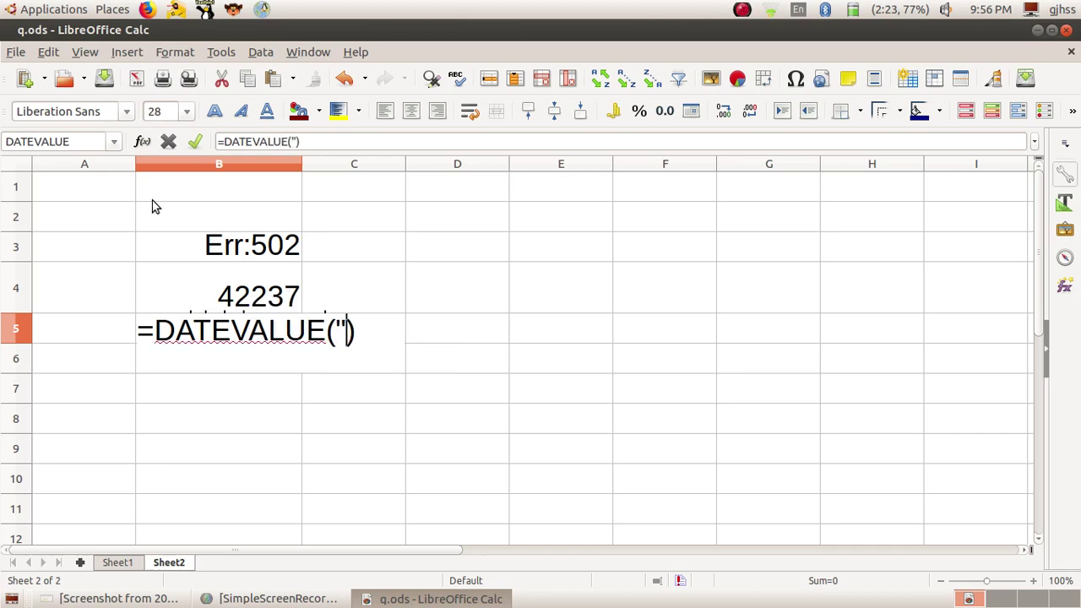
pyautogui.write('22-')
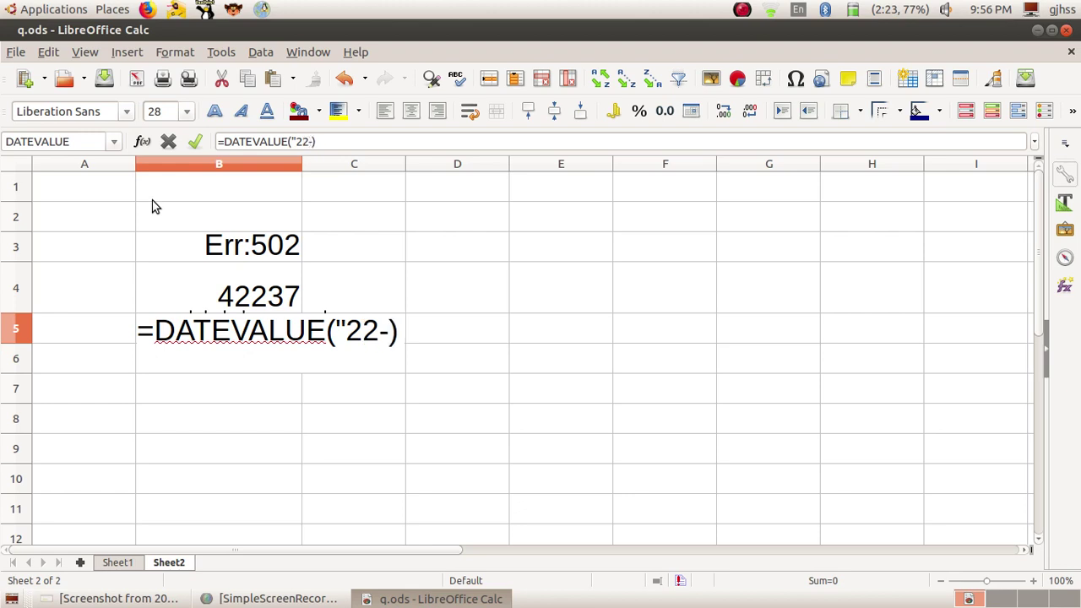
pyautogui.write('0')
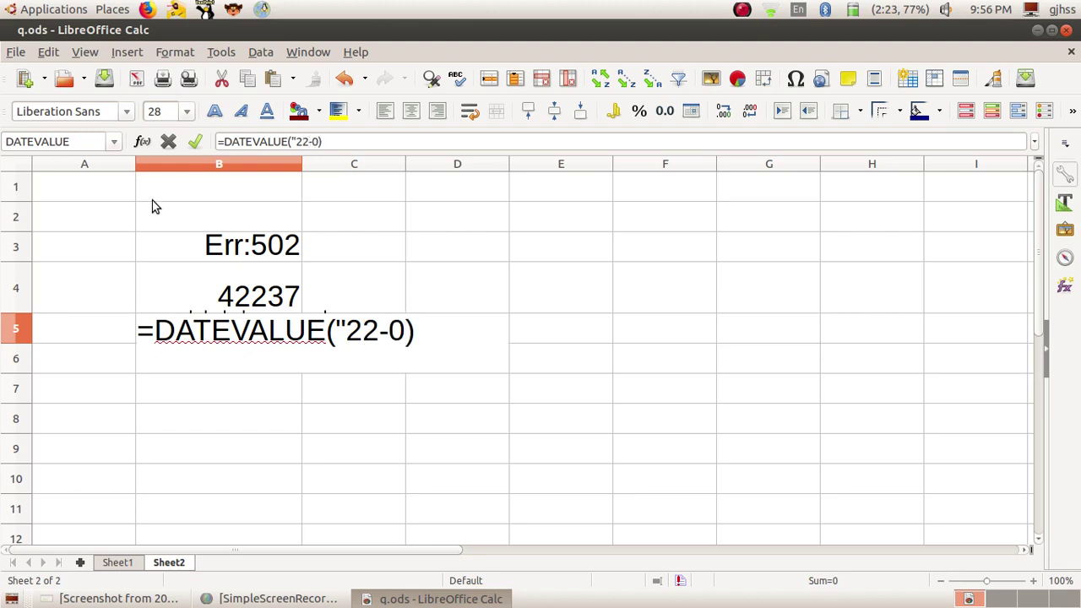
pyautogui.write('8"')
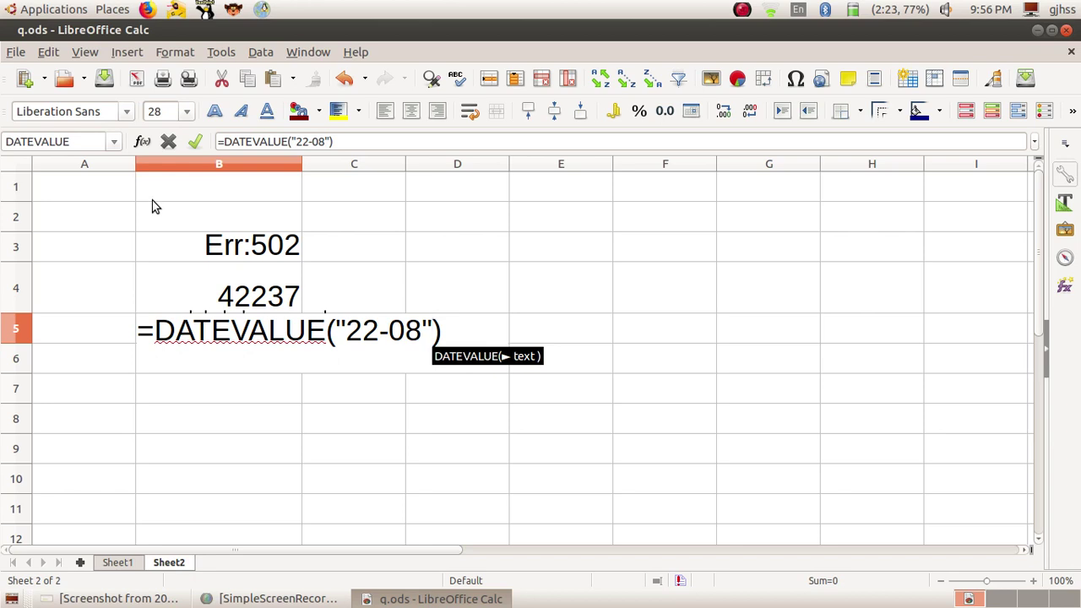
pyautogui.press('Return')
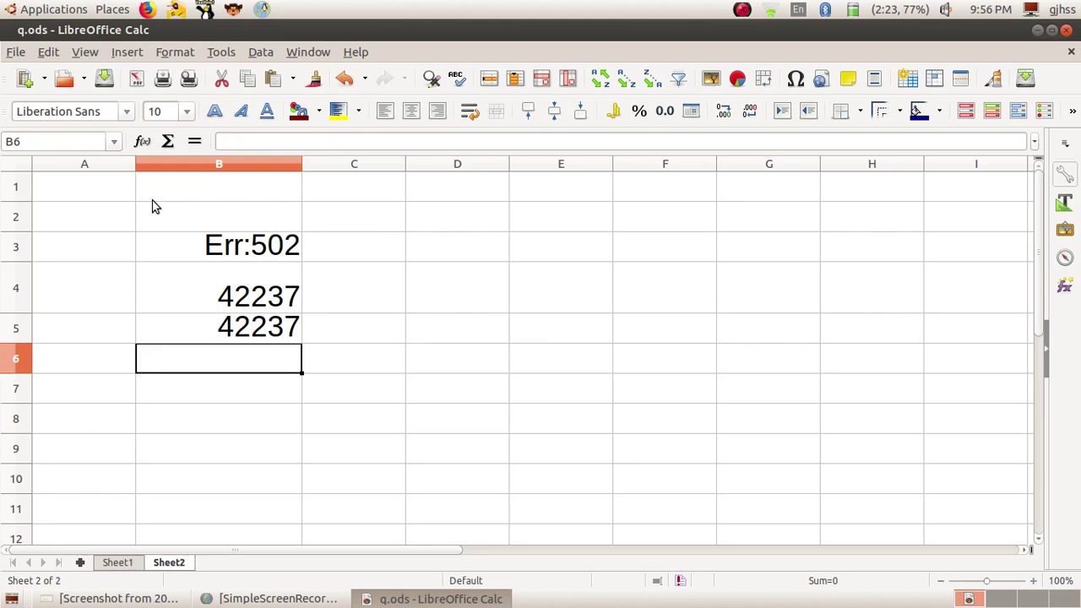
# Add the date acceptance patterns D-M-Y, D.M.Y and D:M:Y to the existing ones in the language settings of the program options
pyautogui.click(218, 55)
pyautogui.click(252, 344)
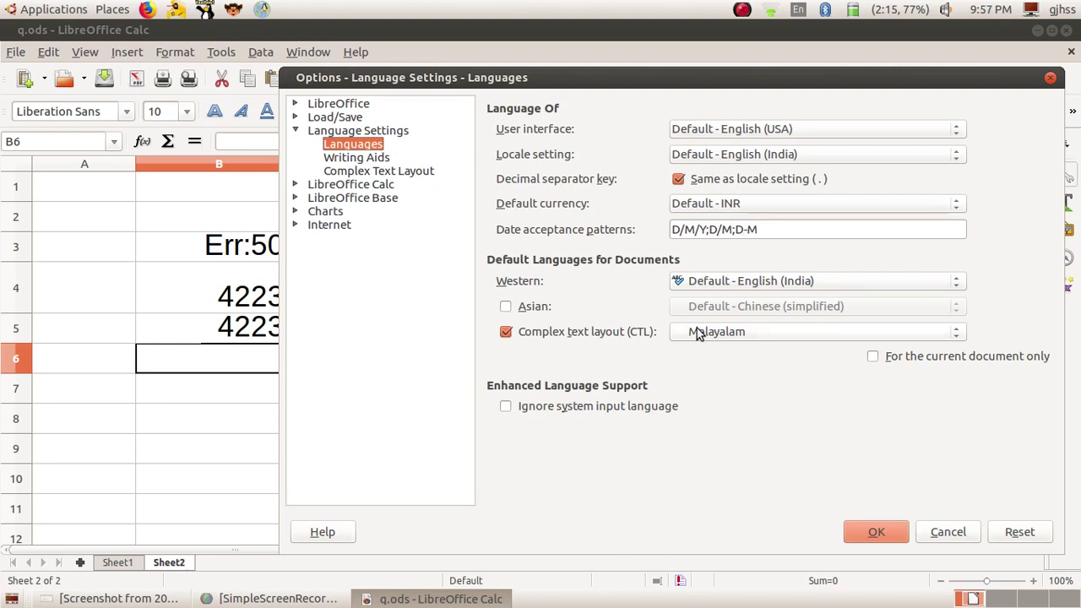
pyautogui.click(762, 228)
pyautogui.write(';D-M-Y')
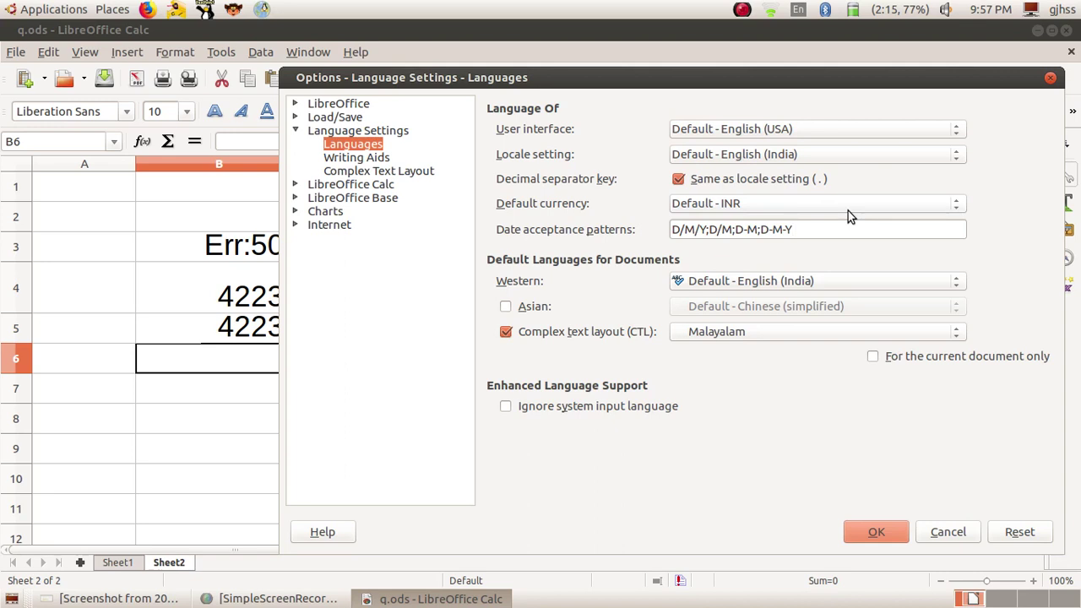
pyautogui.write(';D.M.Y')
pyautogui.write(';D:M:Y')
pyautogui.click(876, 533)
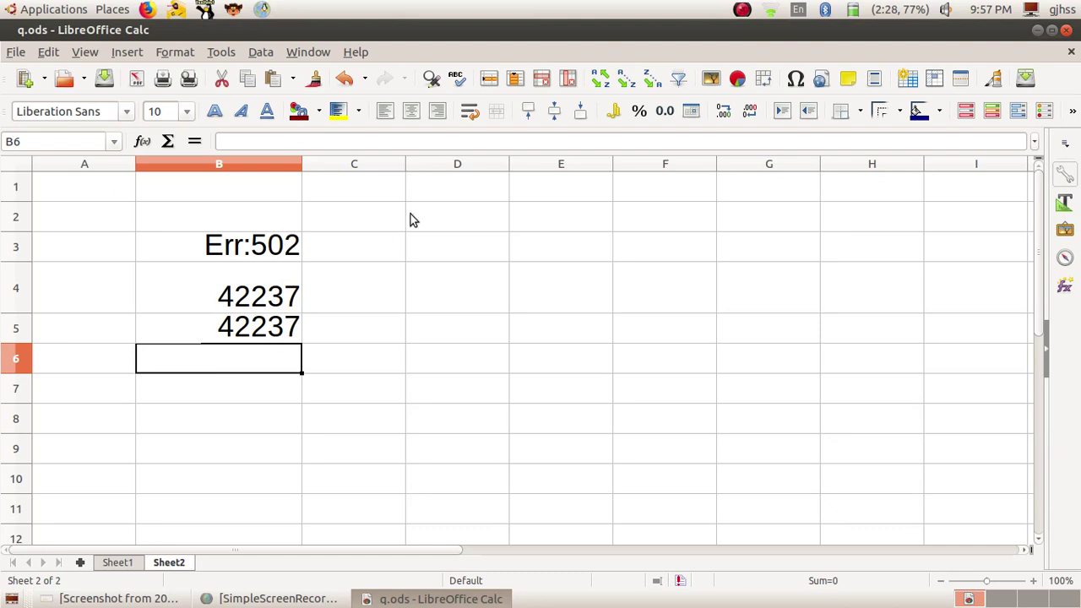
pyautogui.click(376, 289)
pyautogui.click(462, 293)
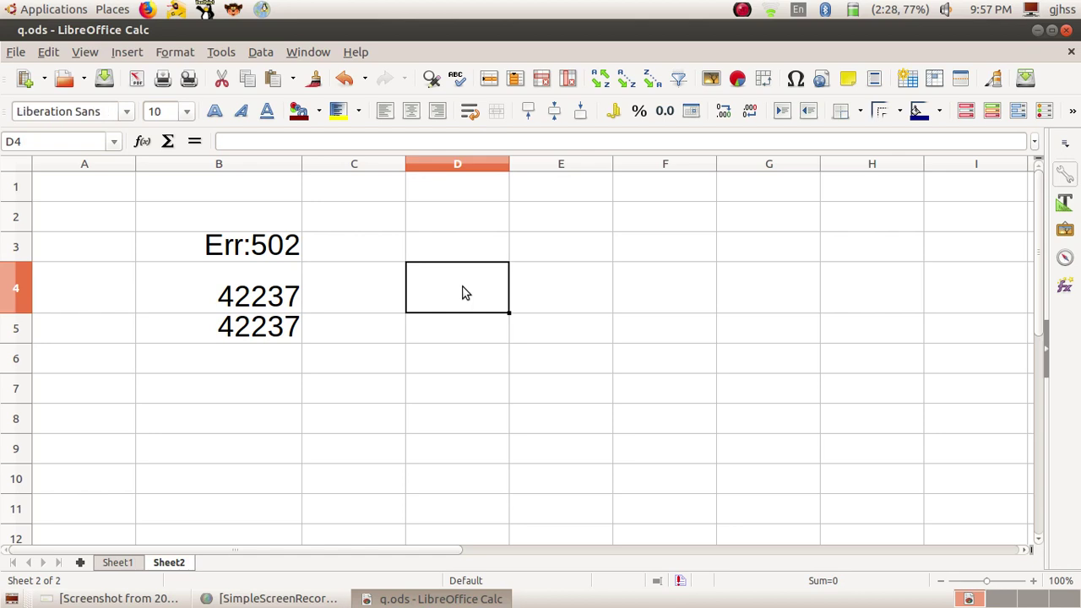
pyautogui.write('=')
pyautogui.press('BackSpace')
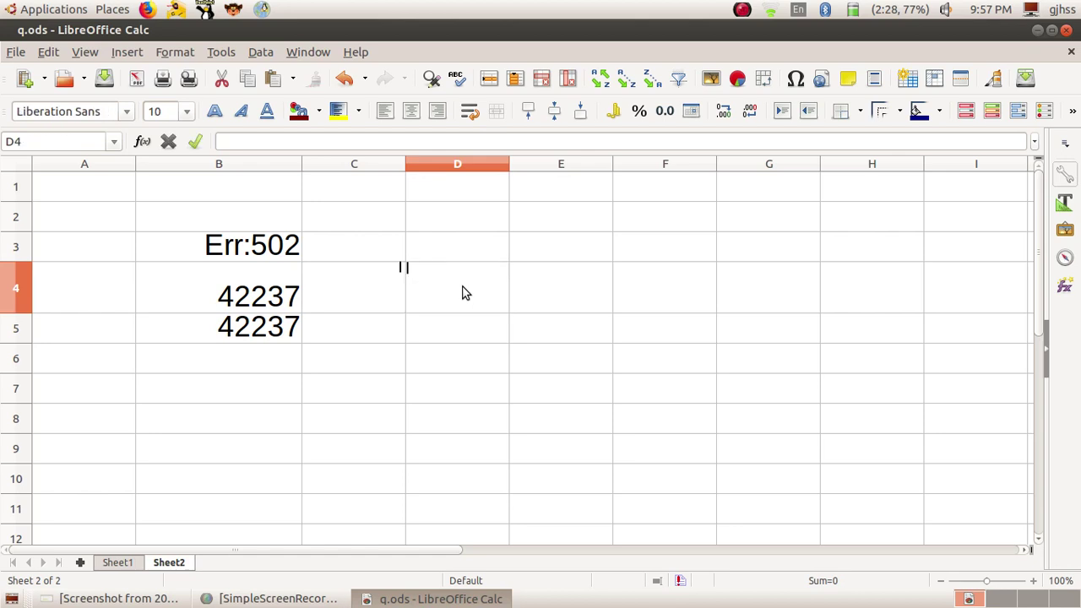
# Set the font size of the whole column D to 28
pyautogui.click(462, 163)
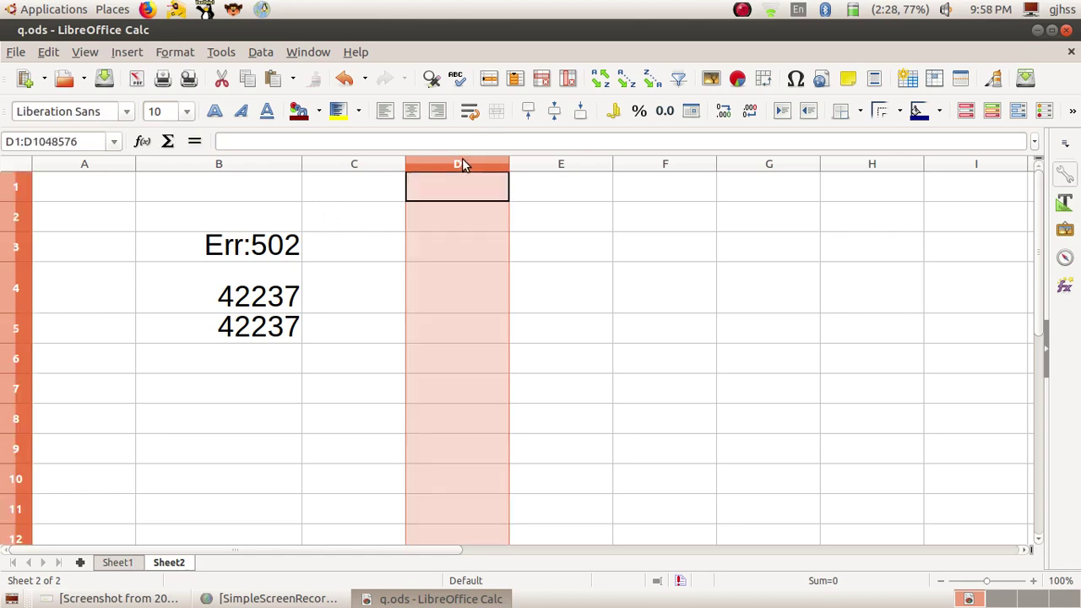
pyautogui.click(186, 111)
pyautogui.scroll(-2, 174, 243)
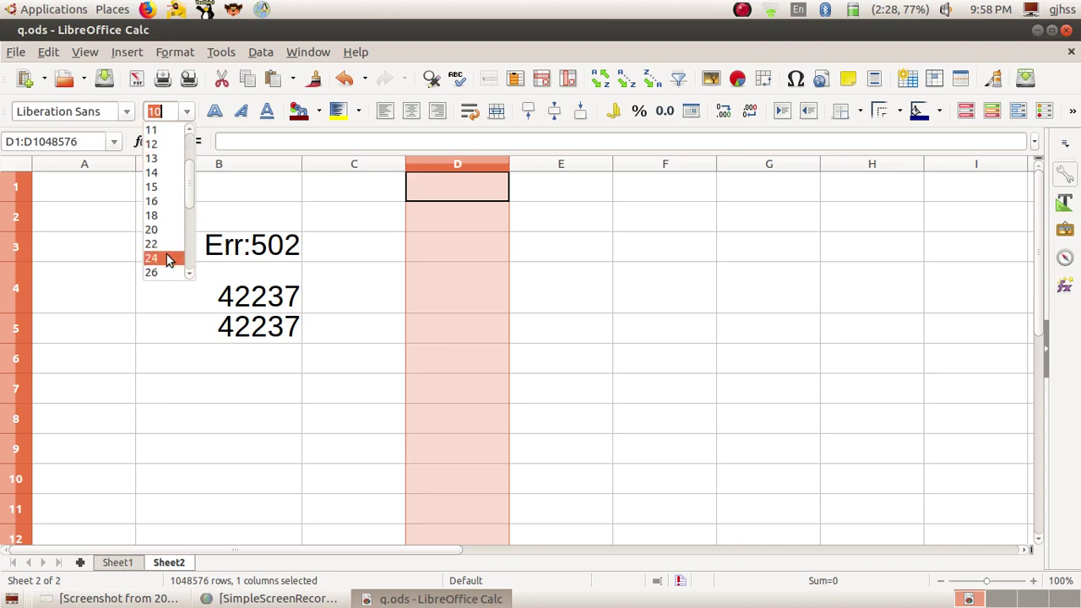
pyautogui.scroll(-1, 166, 254)
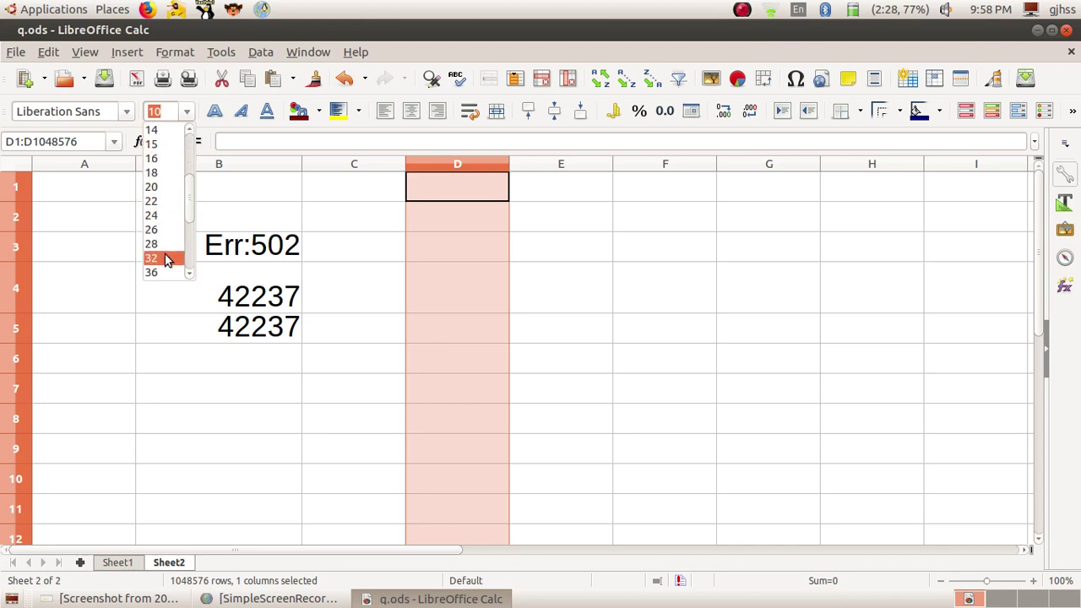
# Enter =DATEVALUE("22-08-2019") in cell D4, writing the full date with hyphens
pyautogui.click(454, 292)
pyautogui.write('=D')
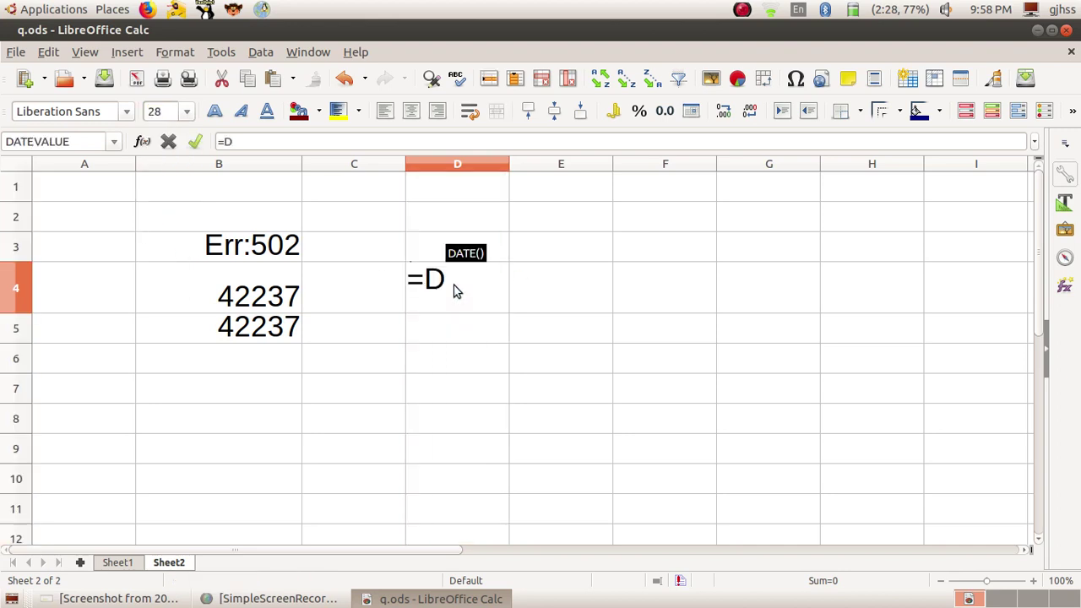
pyautogui.write('ATEV')
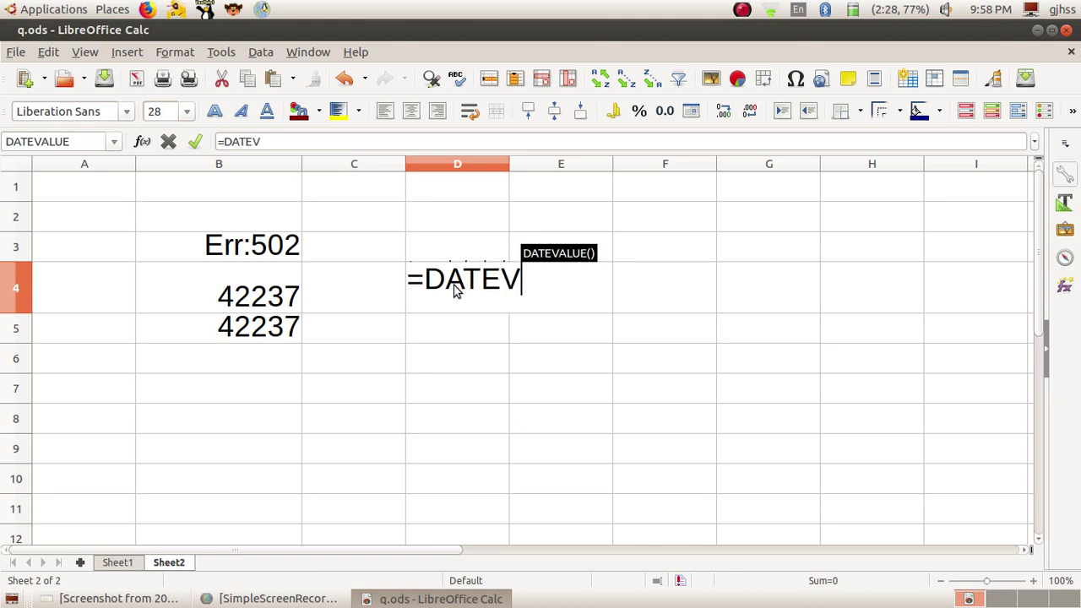
pyautogui.press('Return')
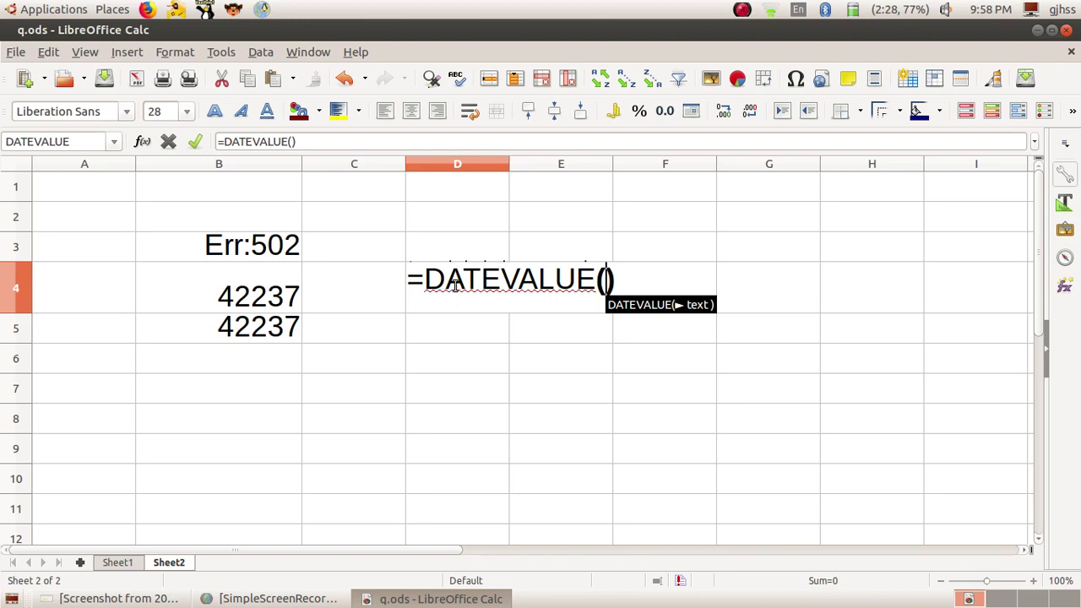
pyautogui.write('"')
pyautogui.write('22')
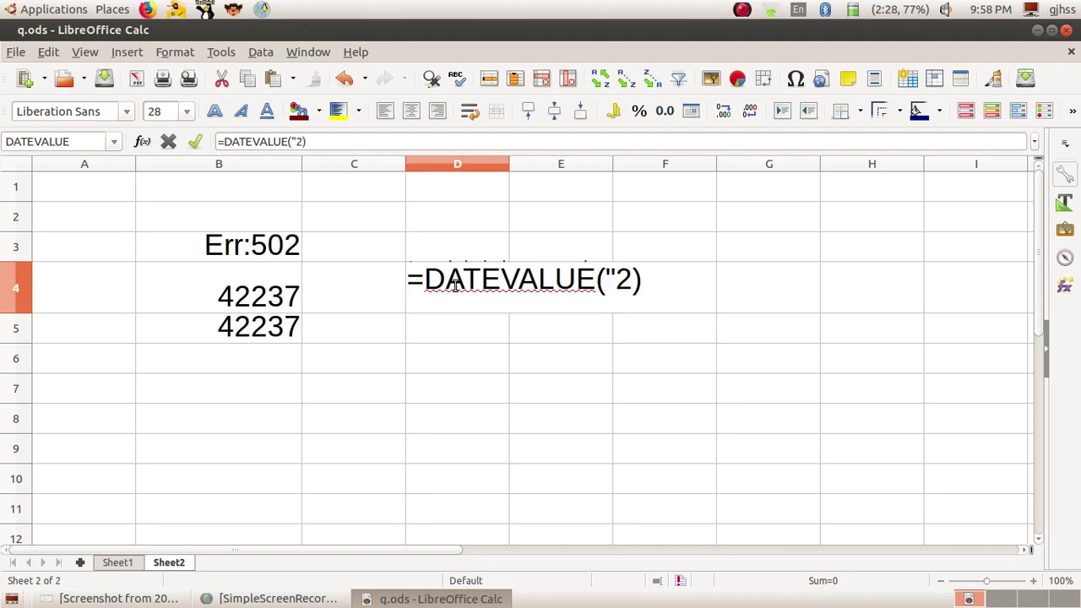
pyautogui.write('-08')
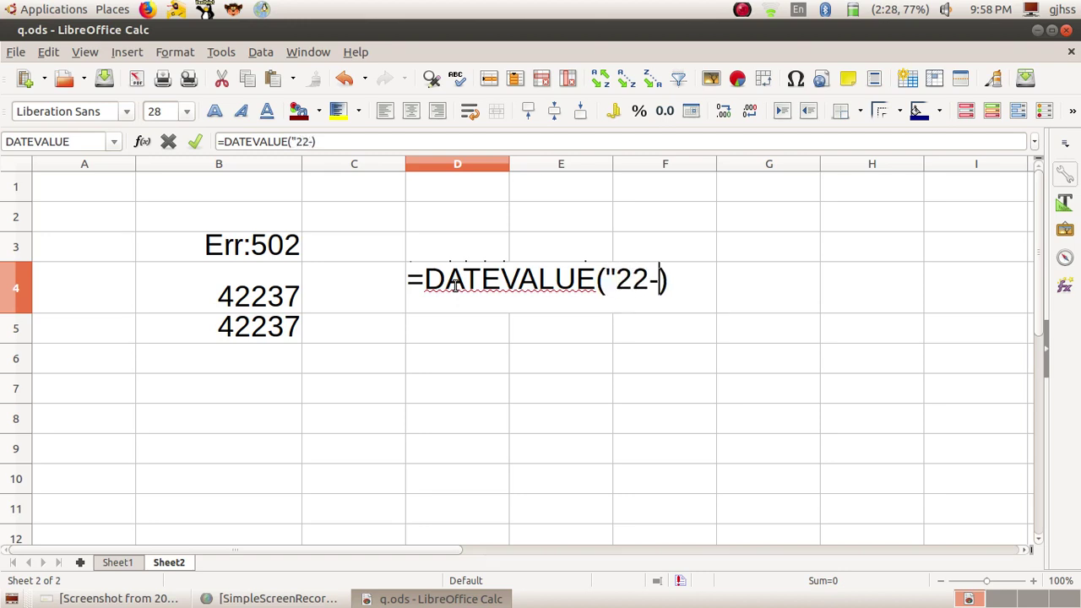
pyautogui.write('-')
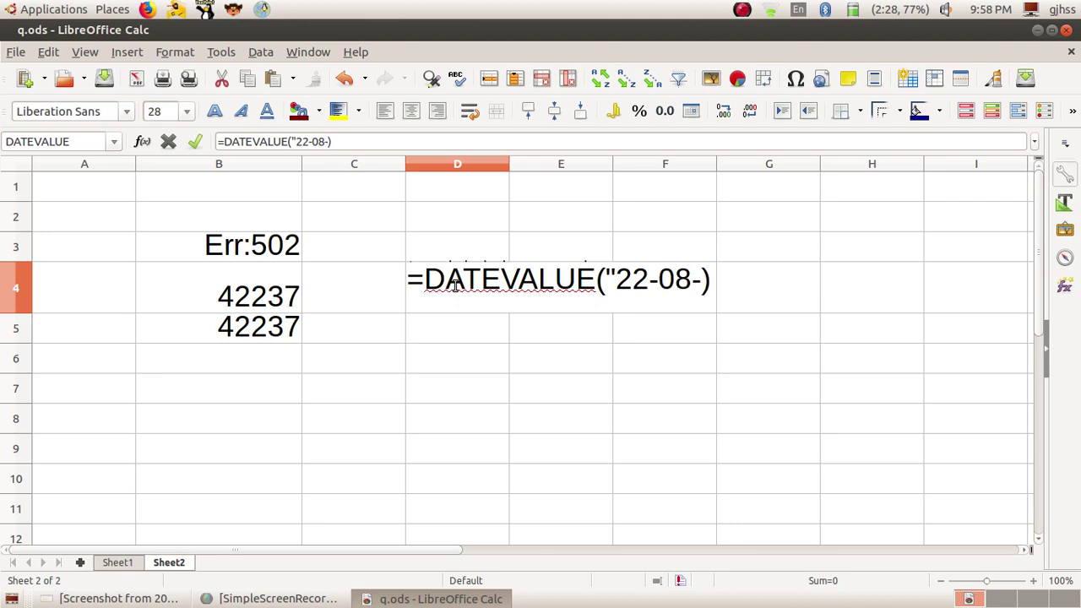
pyautogui.write('2019"')
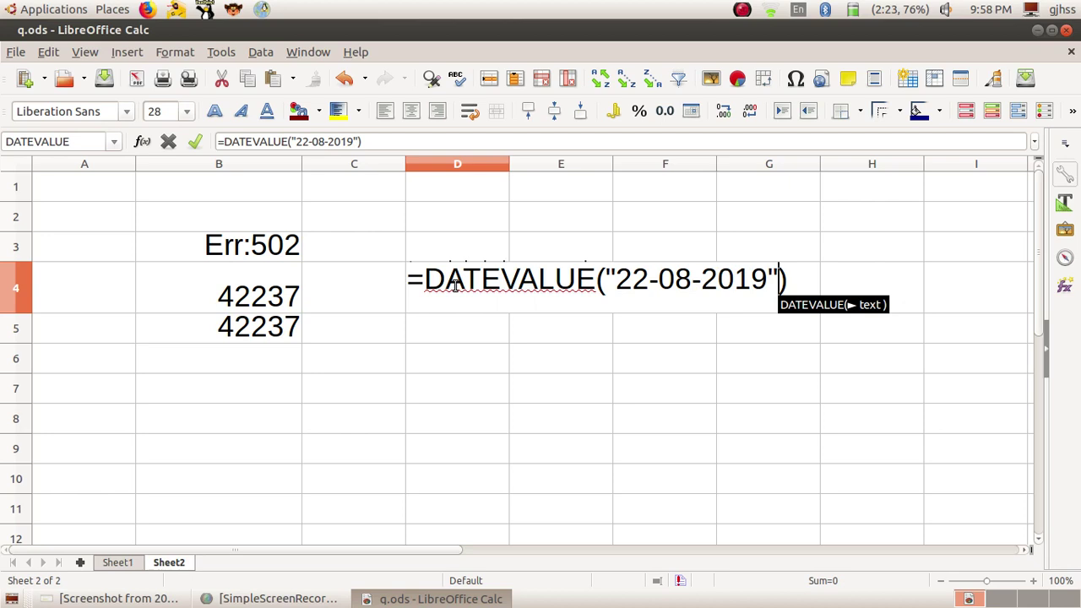
pyautogui.press('Return')
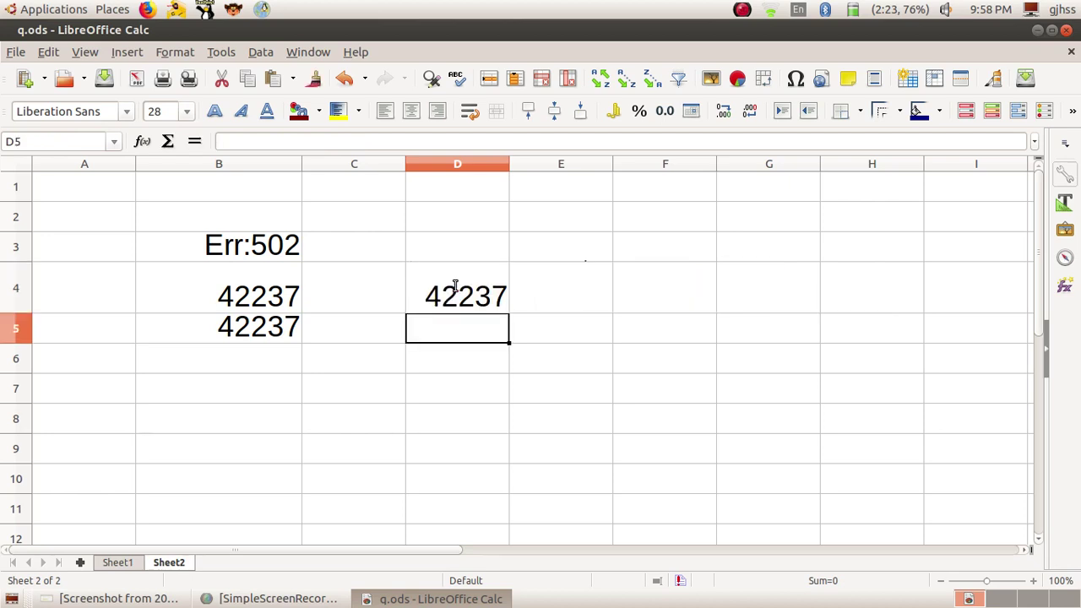
# Change the date separators in cell D4's formula to dots, making it =DATEVALUE("22.08.2019")
pyautogui.doubleClick(463, 287)
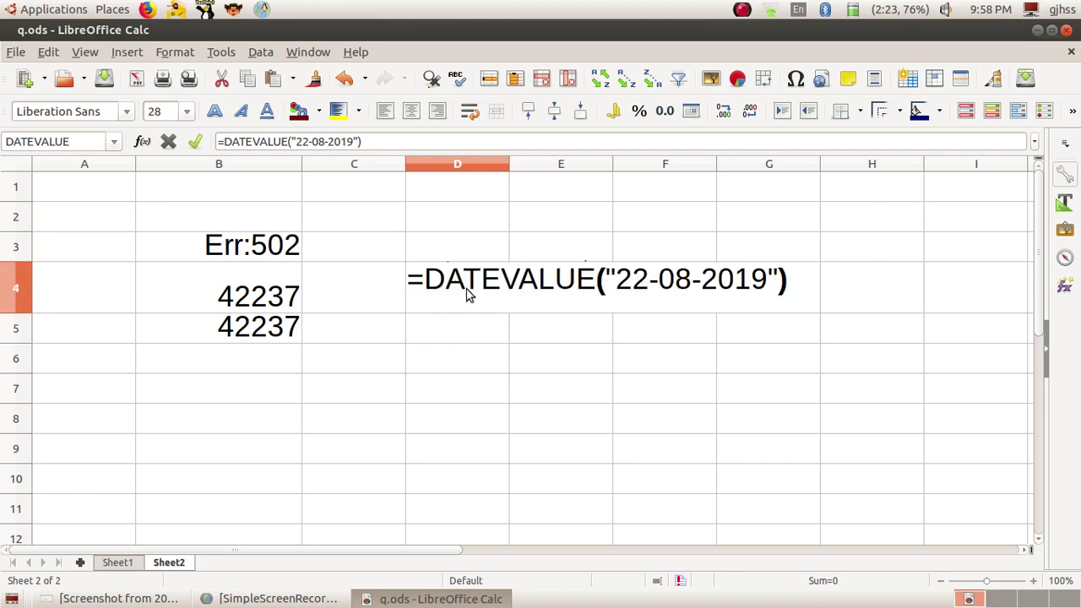
pyautogui.click(652, 280)
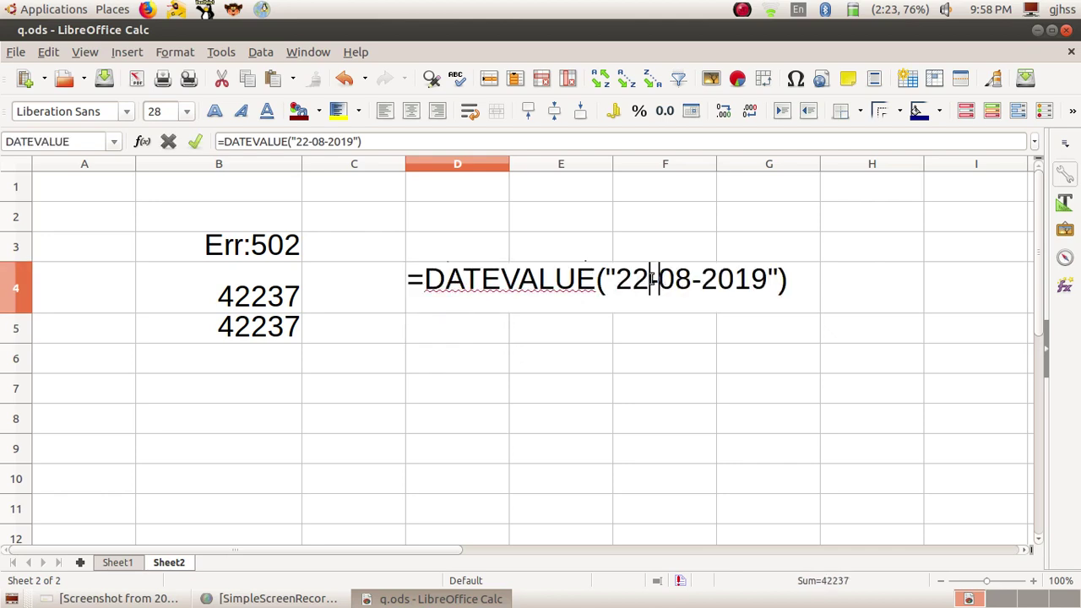
pyautogui.press('Delete')
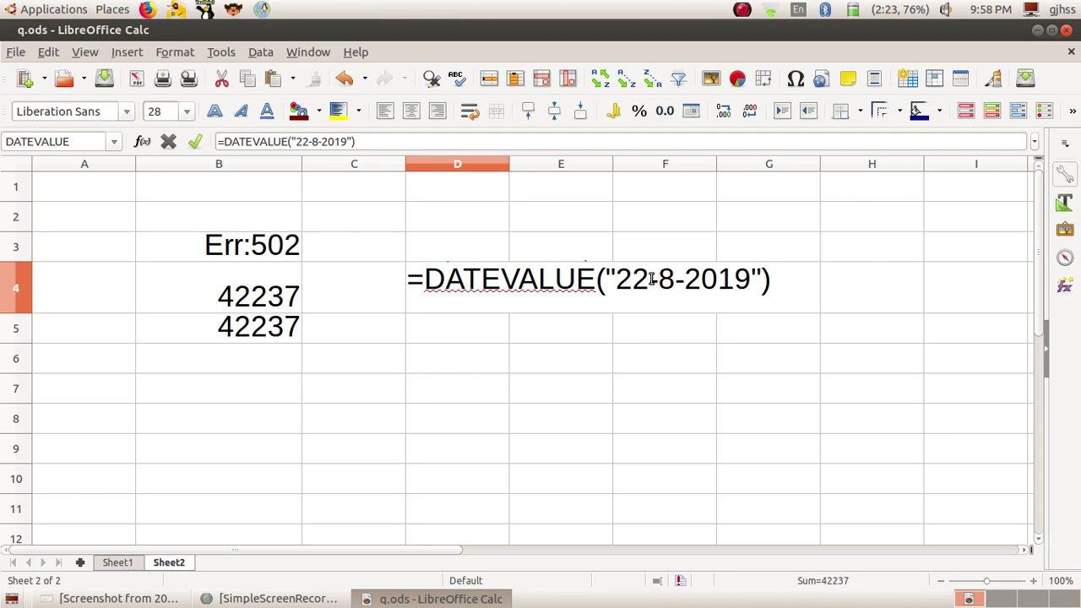
pyautogui.press('Delete')
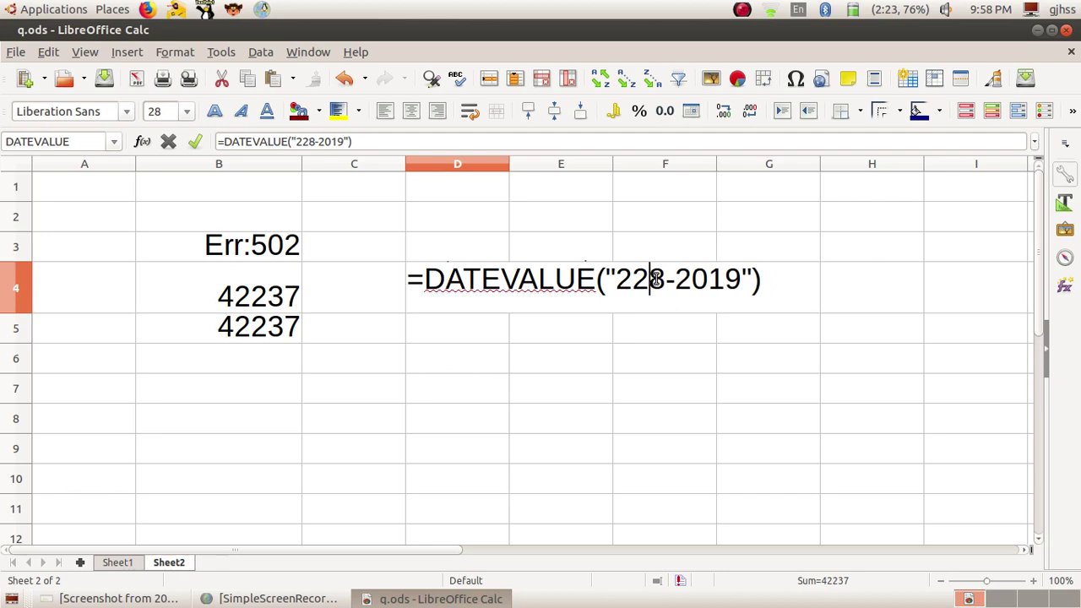
pyautogui.write('.0')
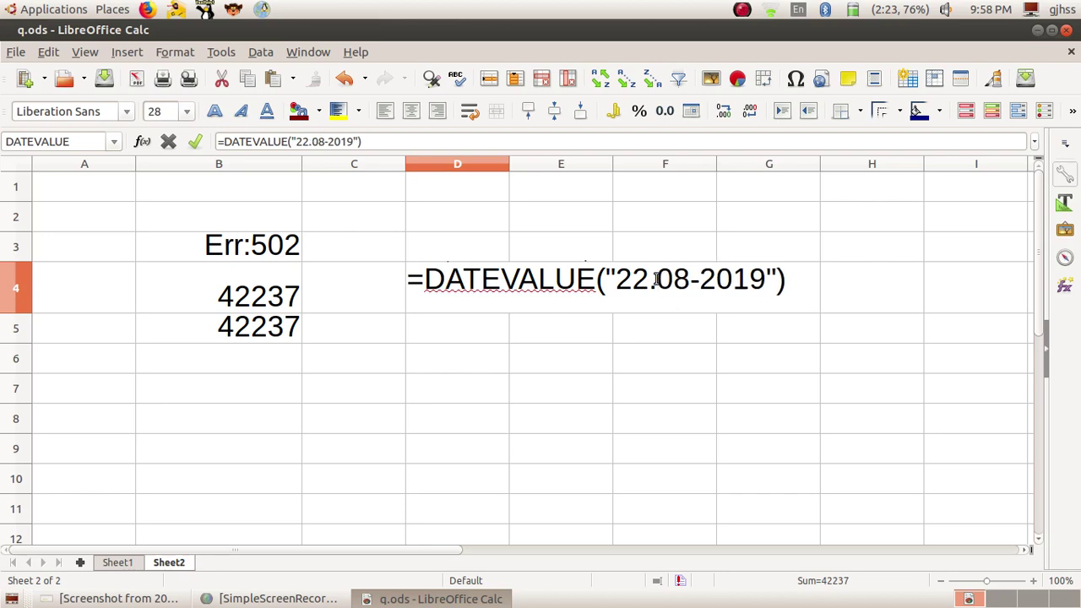
pyautogui.click(704, 279)
pyautogui.press('BackSpace')
pyautogui.write('.')
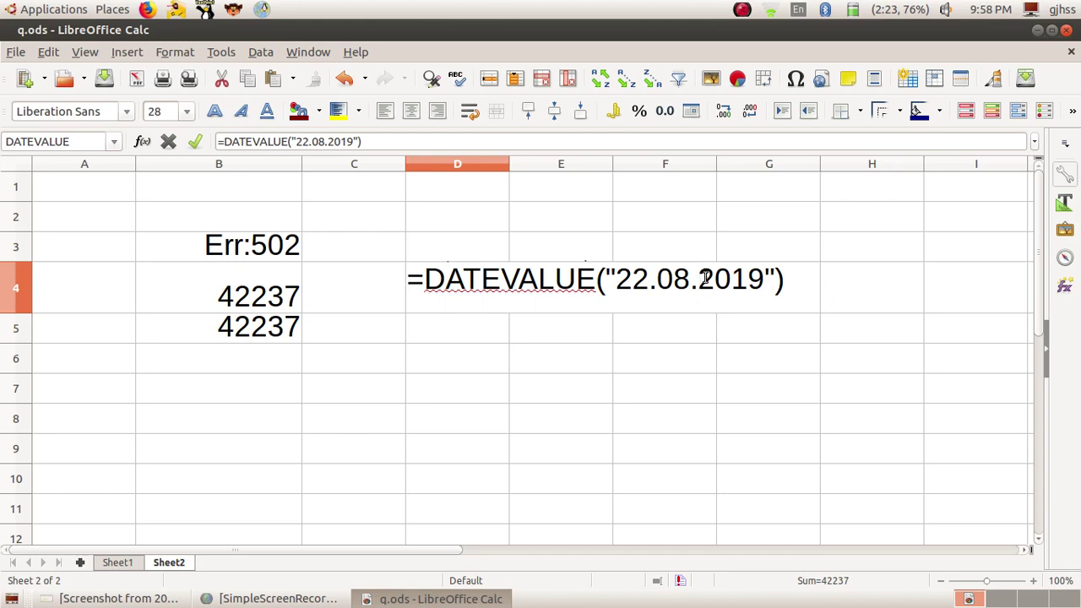
pyautogui.click(790, 287)
pyautogui.press('Return')
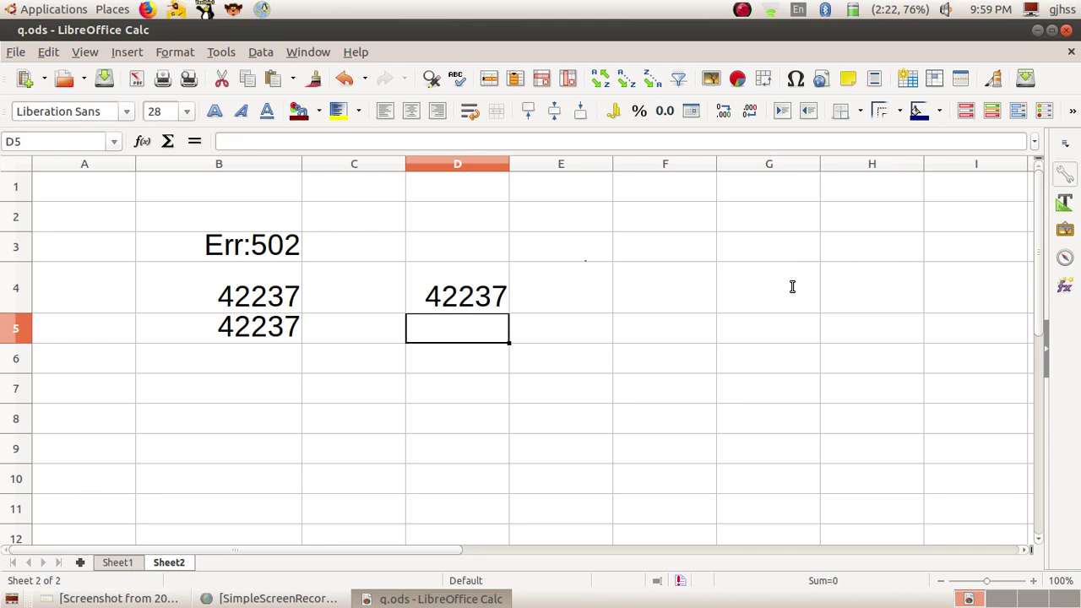
# Change the date separators in cell D4's formula to colons, making it =DATEVALUE("22:08:2019")
pyautogui.doubleClick(471, 295)
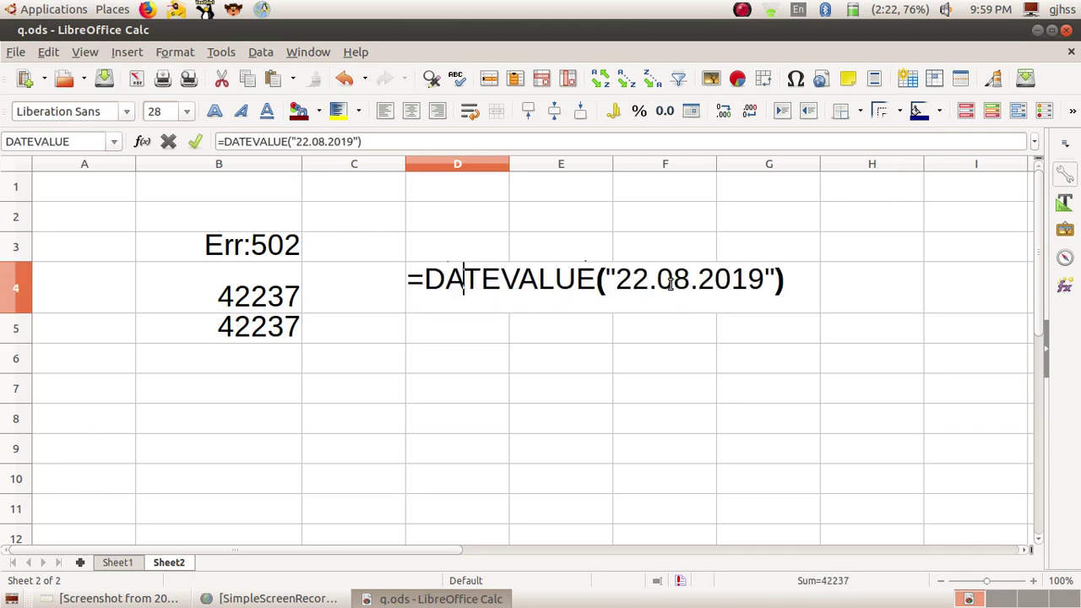
pyautogui.click(659, 281)
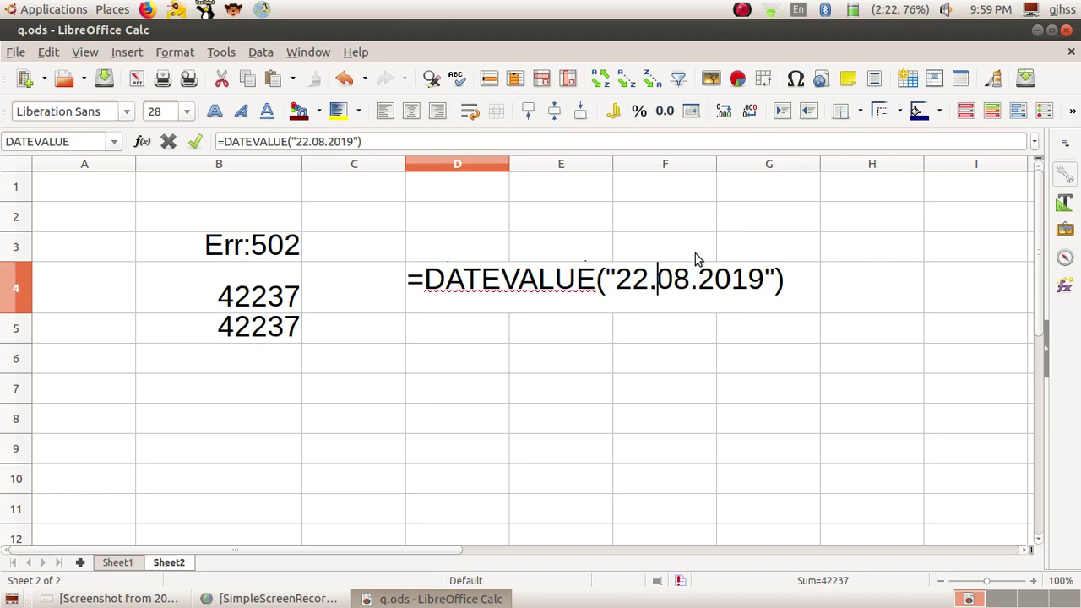
pyautogui.press('BackSpace')
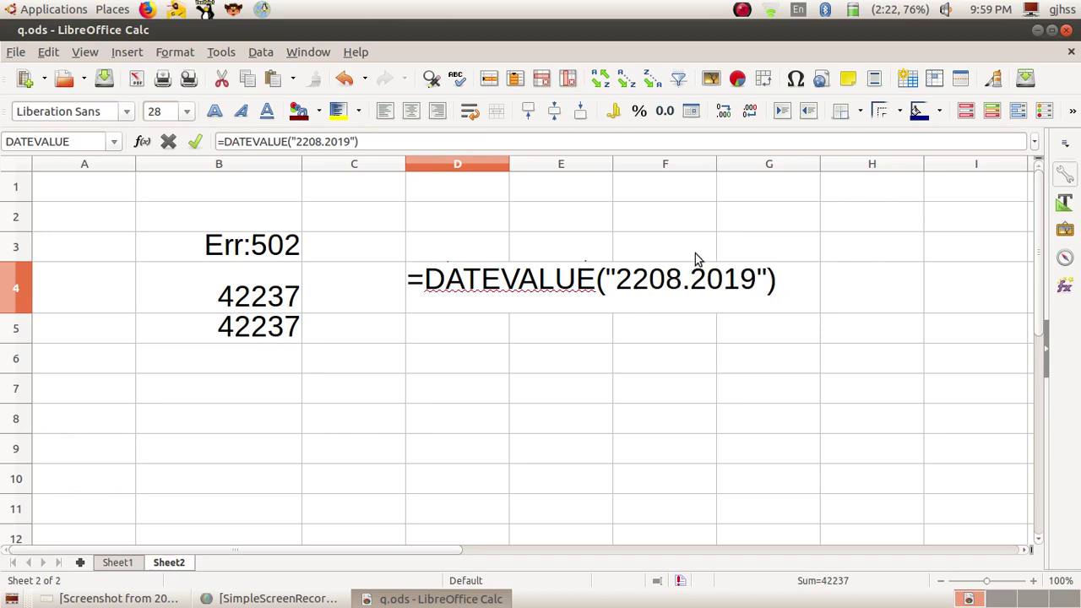
pyautogui.write(':')
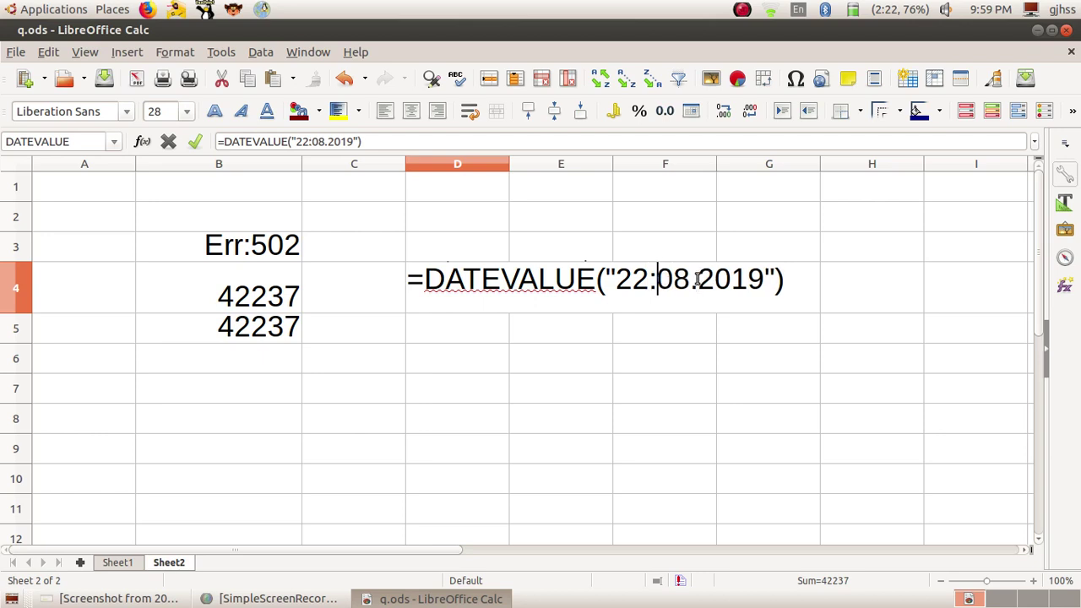
pyautogui.click(697, 278)
pyautogui.press('BackSpace')
pyautogui.write(':')
pyautogui.press('Return')
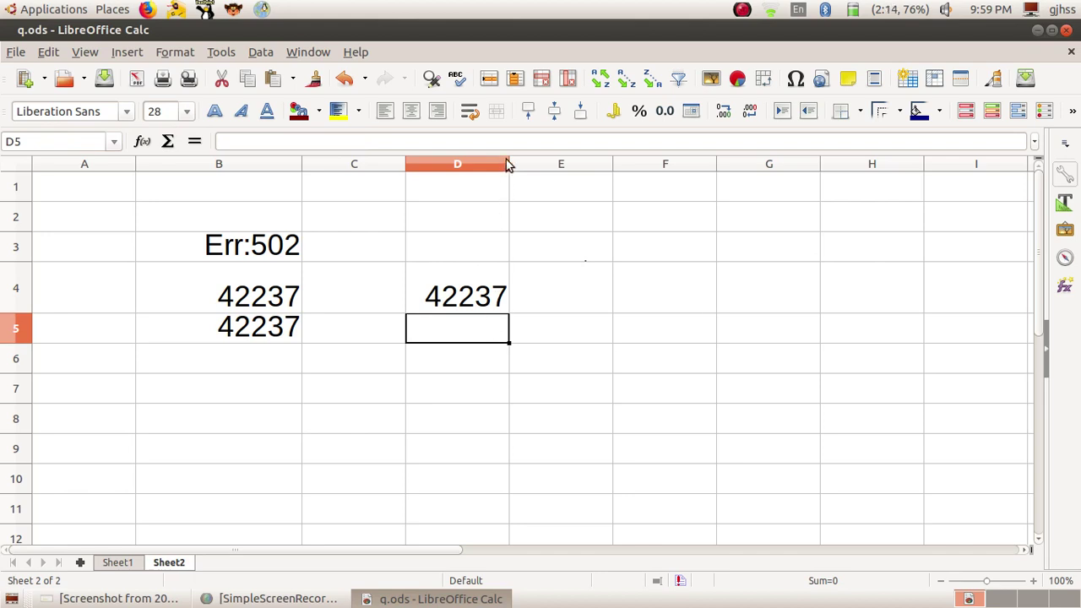
# Widen column D slightly and select cell D4 with the DATEVALUE formula
pyautogui.moveTo(509, 164); pyautogui.dragTo(532, 164)
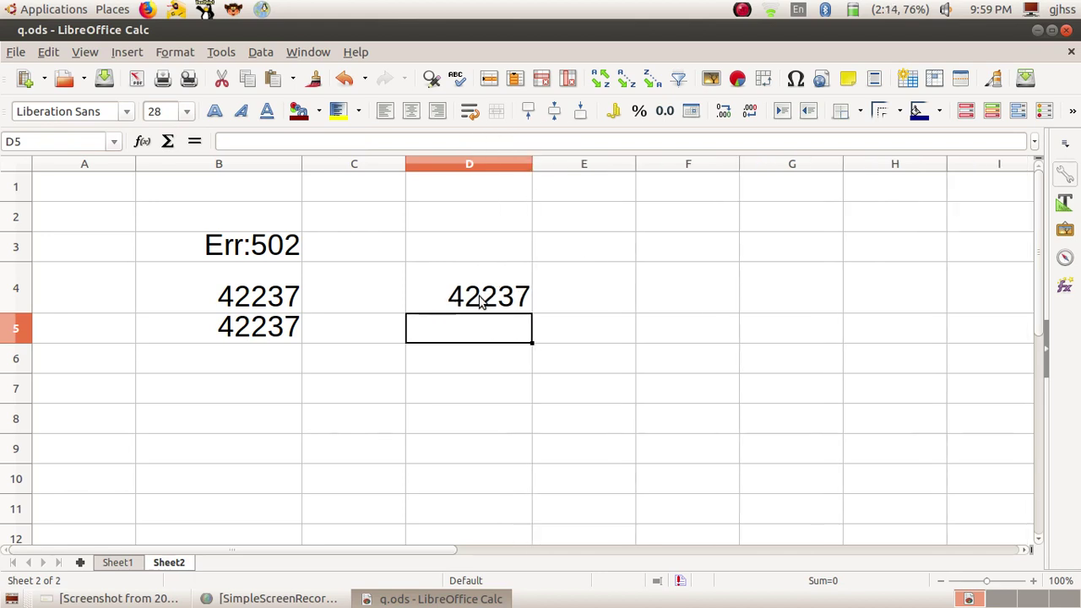
pyautogui.click(475, 295)
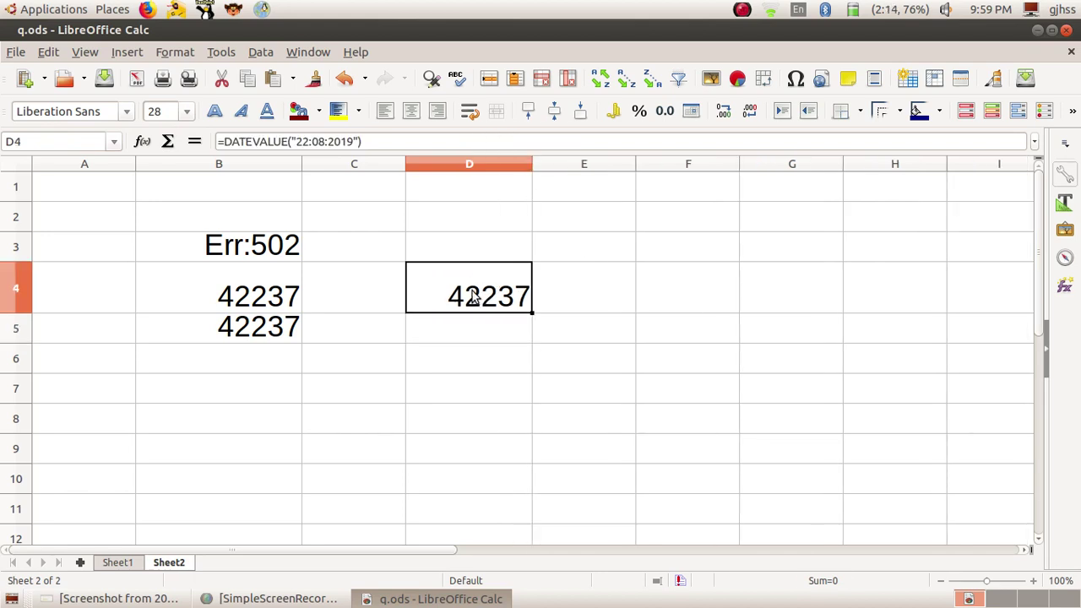
# Review the date acceptance patterns in the program's language settings and close the options
pyautogui.click(221, 57)
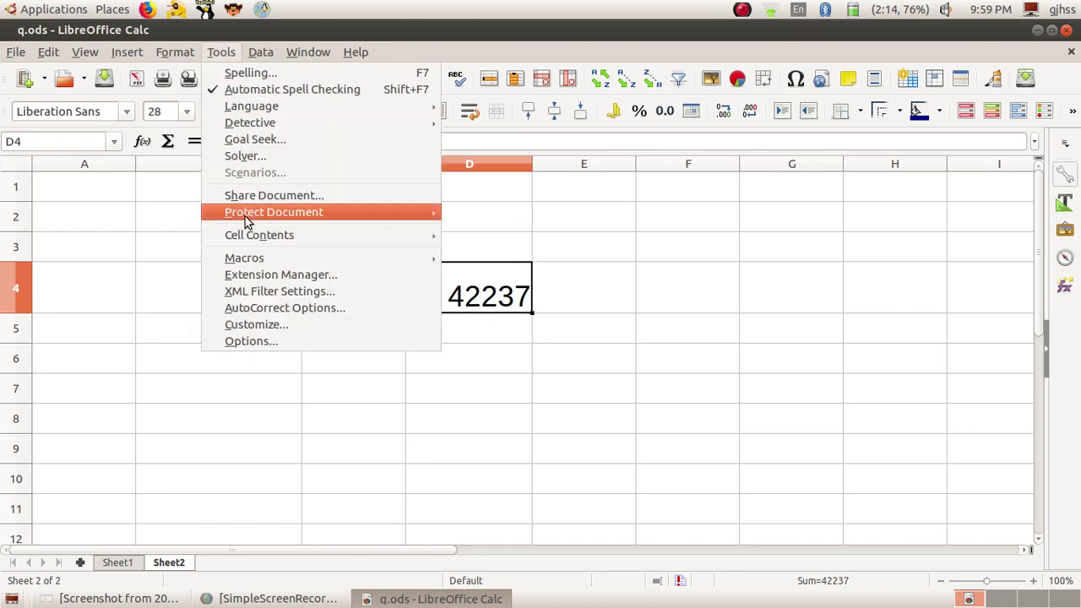
pyautogui.click(250, 341)
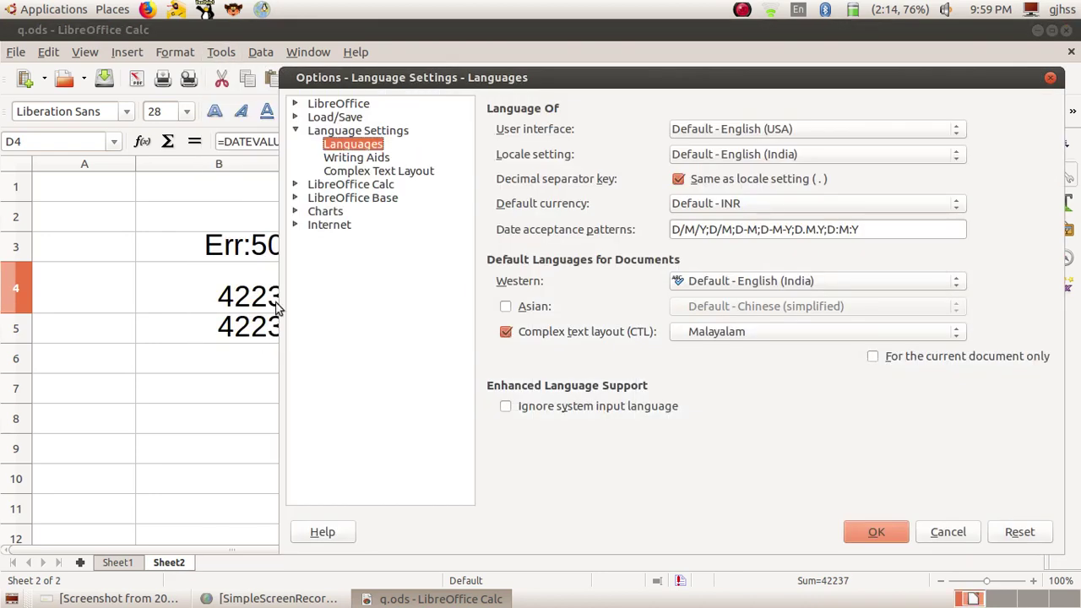
pyautogui.click(355, 133)
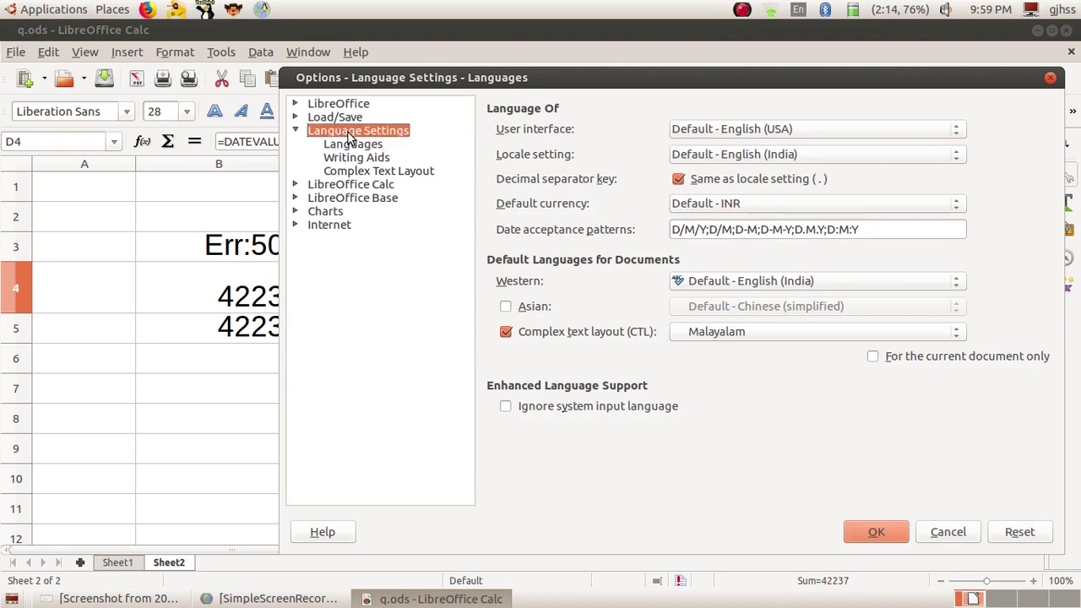
pyautogui.click(356, 147)
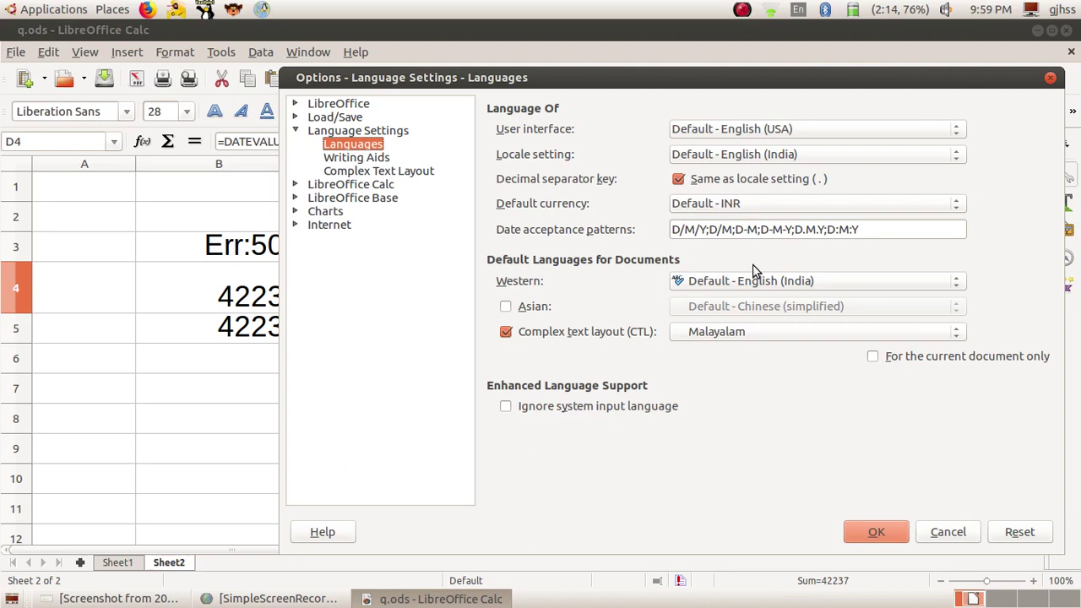
pyautogui.click(876, 532)
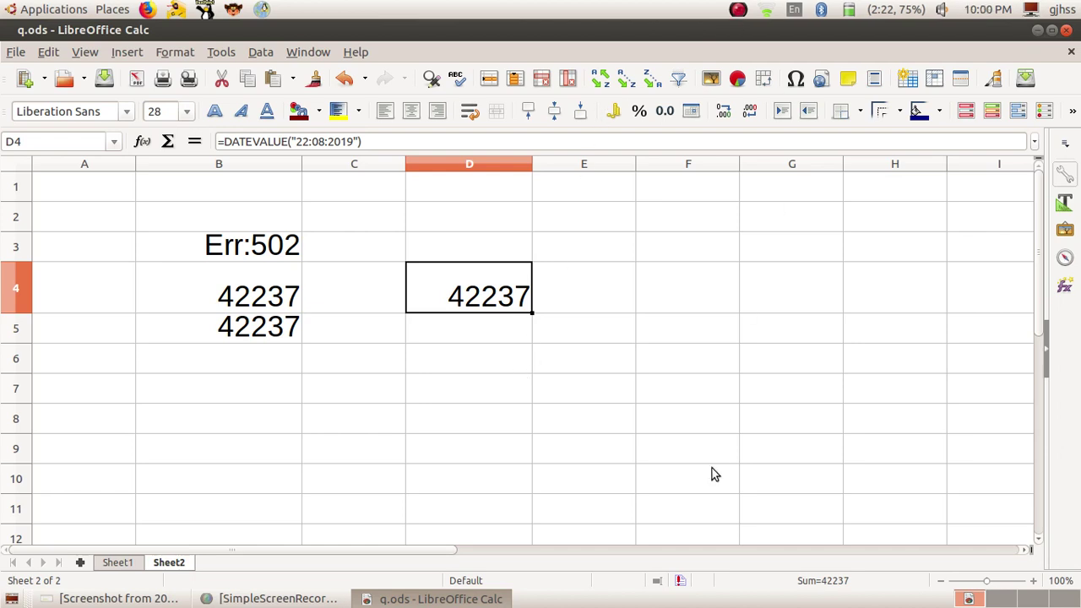
pyautogui.click(738, 10)
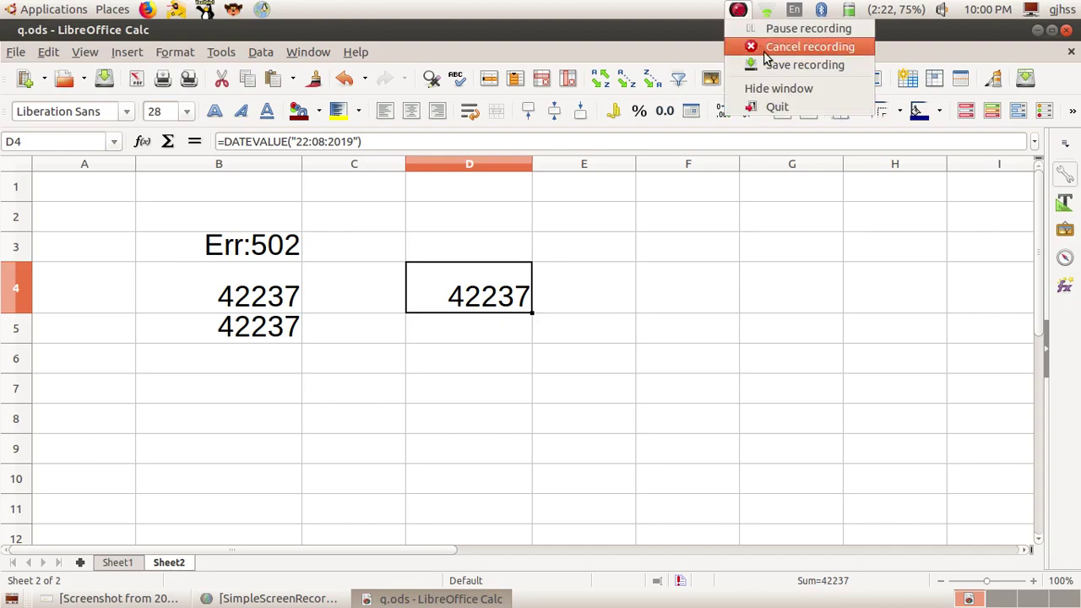